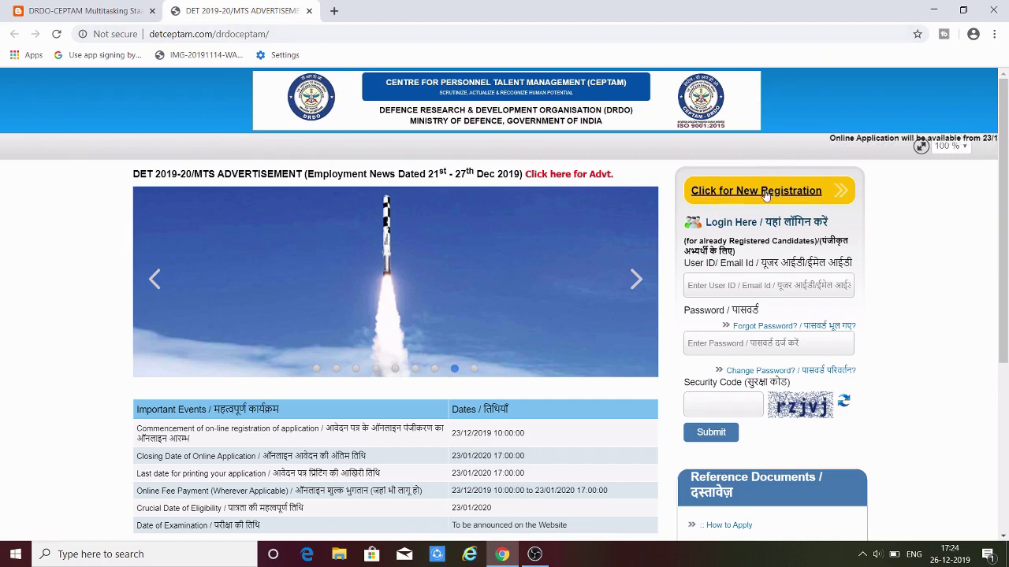
# - Start a new registration and answer Yes to the essential qualification question
pyautogui.click(764, 193)
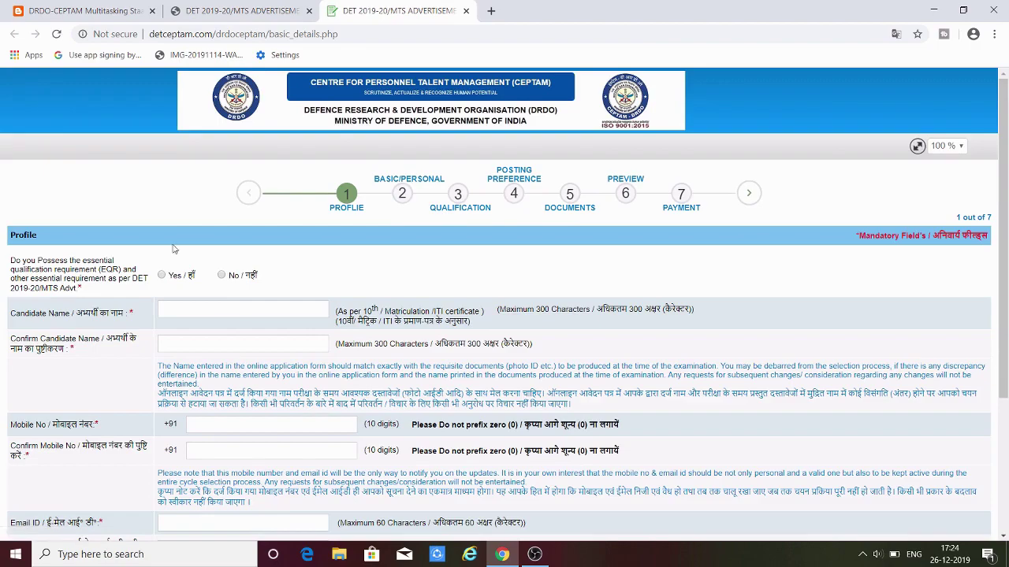
pyautogui.scroll(-1, 201, 335)
pyautogui.scroll(-1, 226, 376)
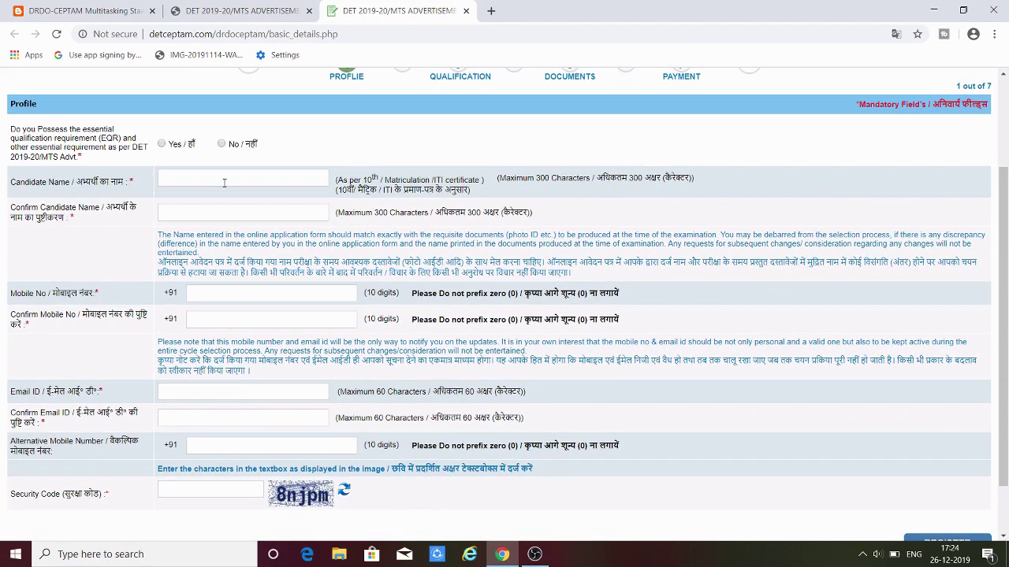
pyautogui.moveTo(1003, 383); pyautogui.dragTo(1006, 339)
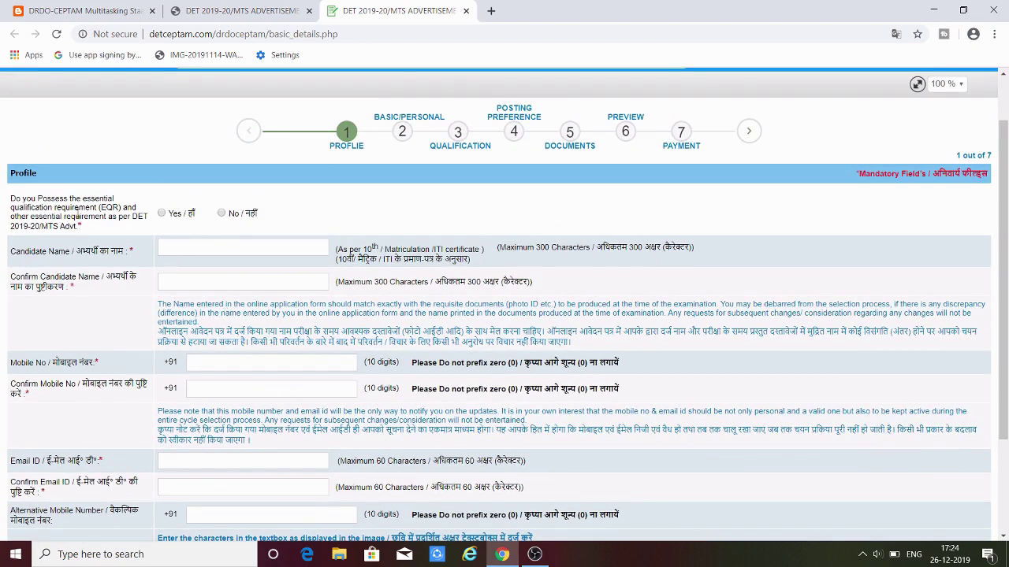
pyautogui.click(162, 213)
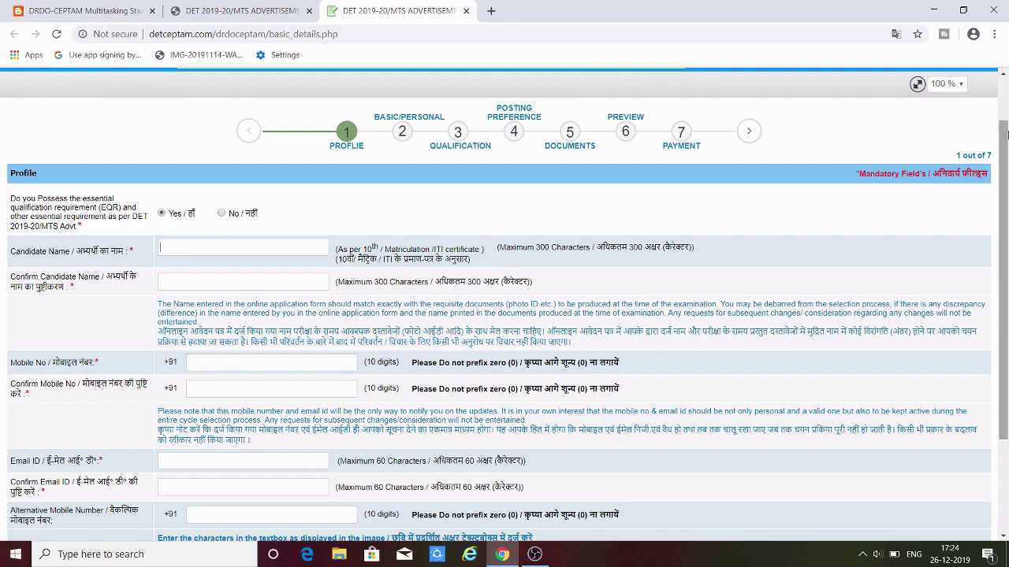
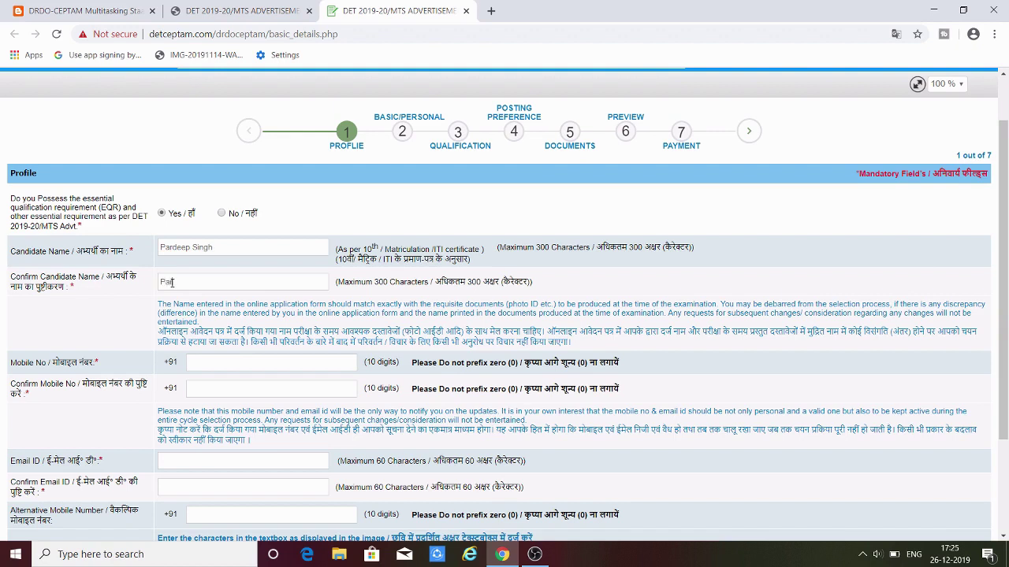
# - Enter the candidate's name in Candidate Name and Confirm Candidate Name
pyautogui.write('p Singh')
pyautogui.scroll(-1, 263, 276)
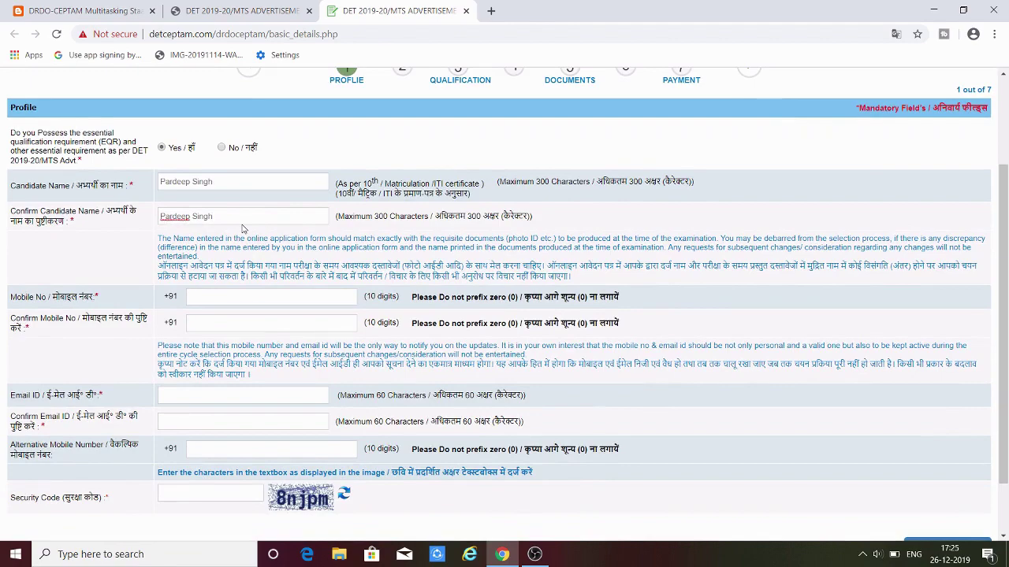
pyautogui.scroll(-1, 243, 228)
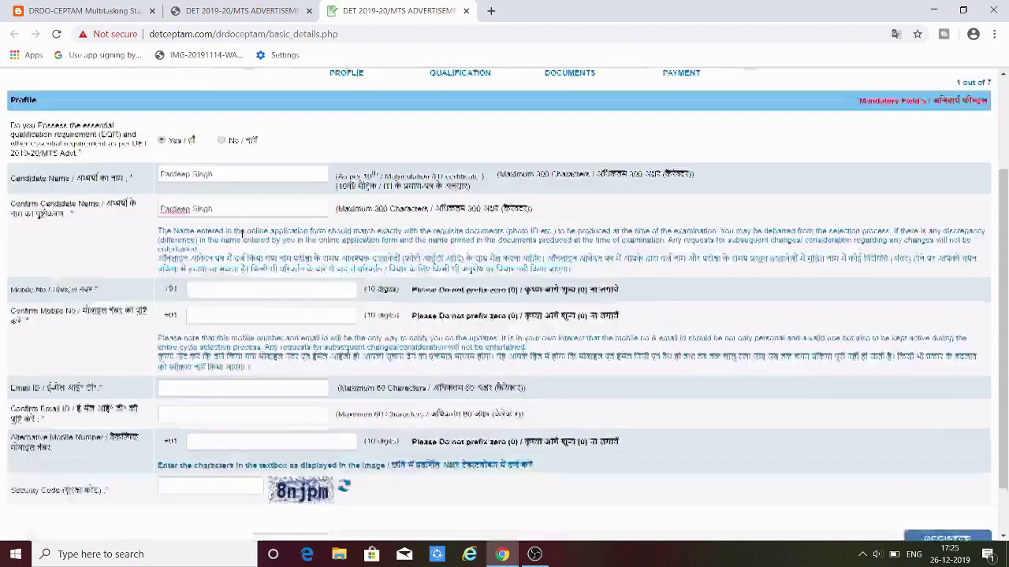
# - Enter the candidate's mobile number in Mobile No and Confirm Mobile No
pyautogui.click(241, 229)
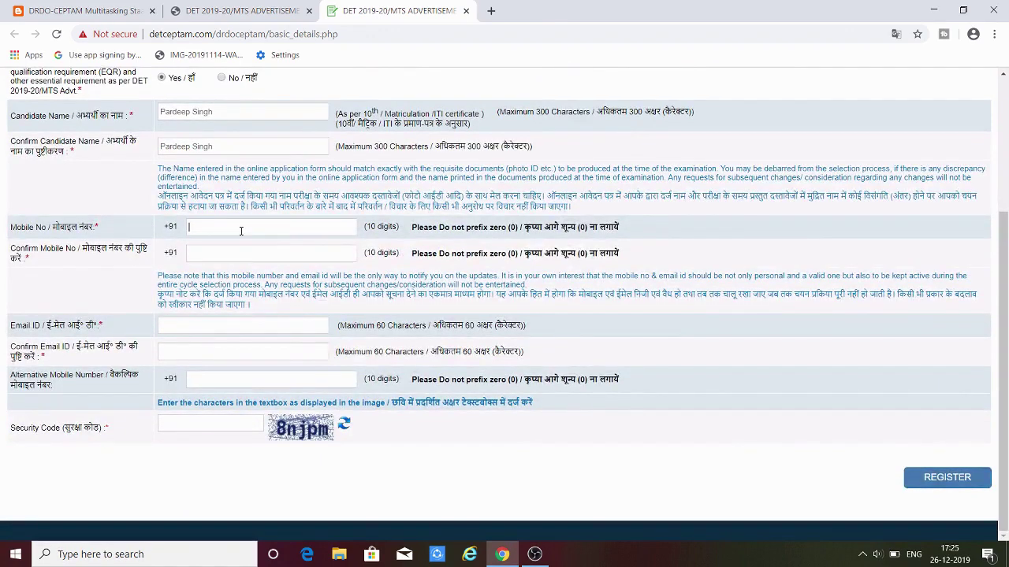
pyautogui.write('9876543210')
pyautogui.click(233, 253)
pyautogui.write('98')
# - Fill in the candidate's e-mail address and its confirmation, then the security code
pyautogui.write('he')
pyautogui.write('llorohanmh')
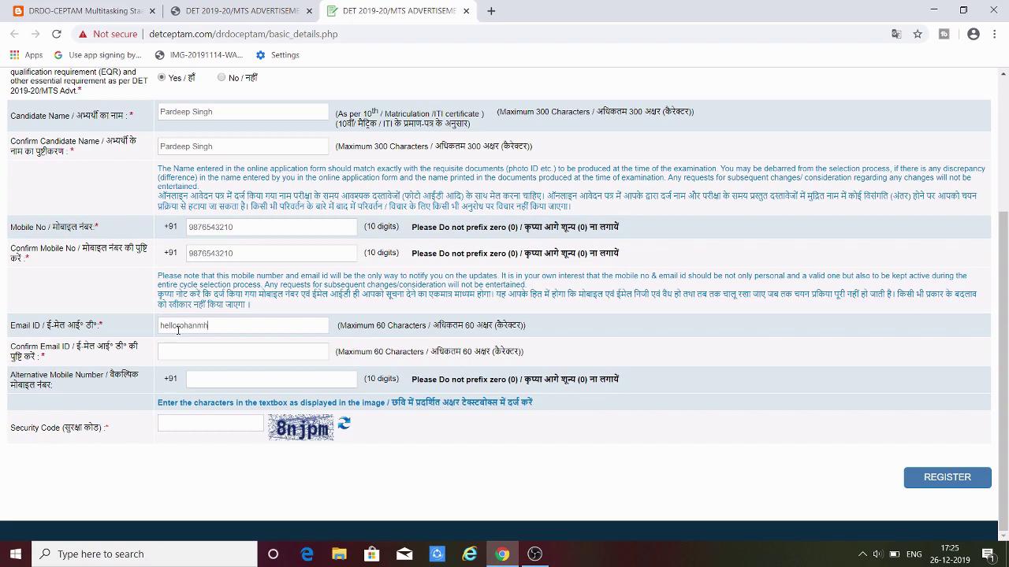
pyautogui.press('BackSpace')
pyautogui.press('BackSpace')
pyautogui.press('BackSpace')
pyautogui.press('BackSpace')
pyautogui.press('BackSpace')
pyautogui.press('BackSpace')
pyautogui.press('BackSpace')
pyautogui.press('BackSpace')
pyautogui.press('BackSpace')
pyautogui.press('BackSpace')
pyautogui.press('BackSpace')
pyautogui.press('Tab')
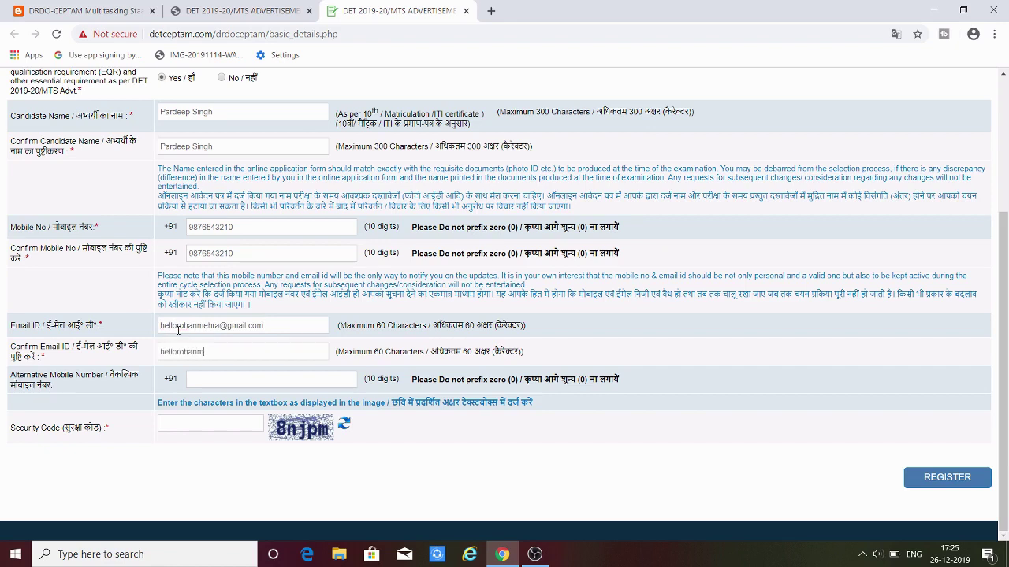
pyautogui.click(224, 382)
pyautogui.write('jpm')
# - Refresh the security code image three times, then register and confirm the details are final
pyautogui.click(344, 429)
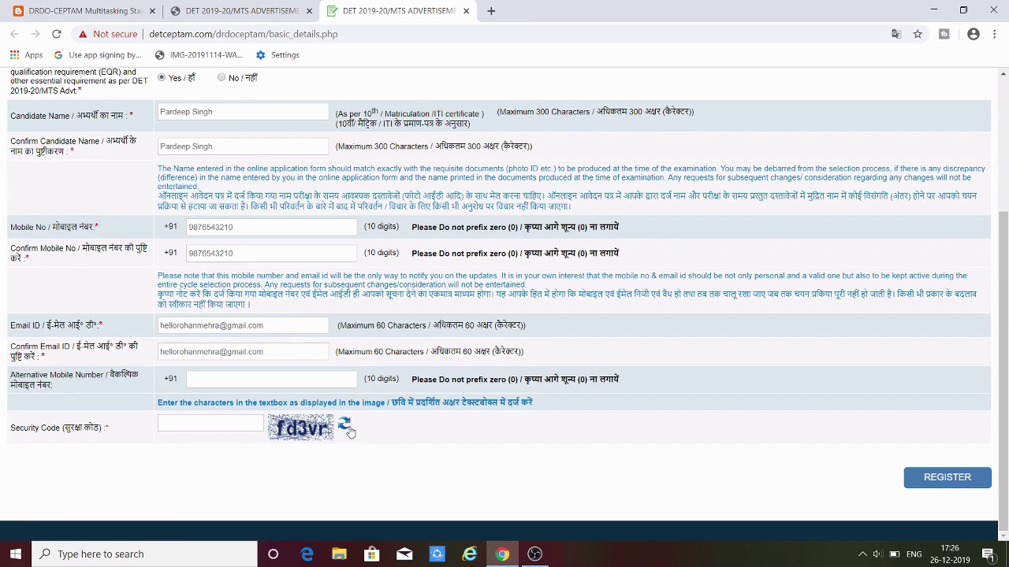
pyautogui.click(345, 427)
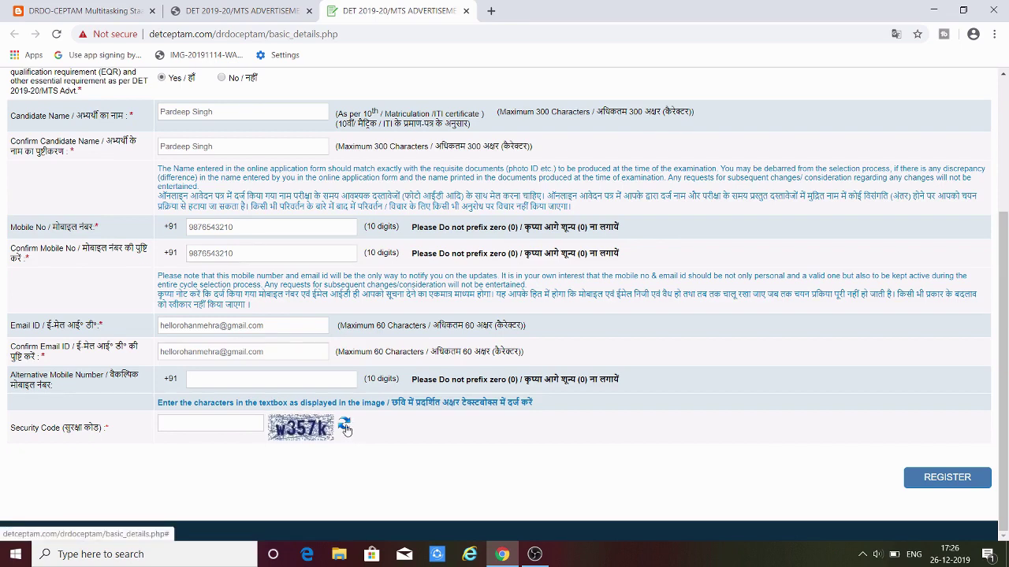
pyautogui.click(345, 427)
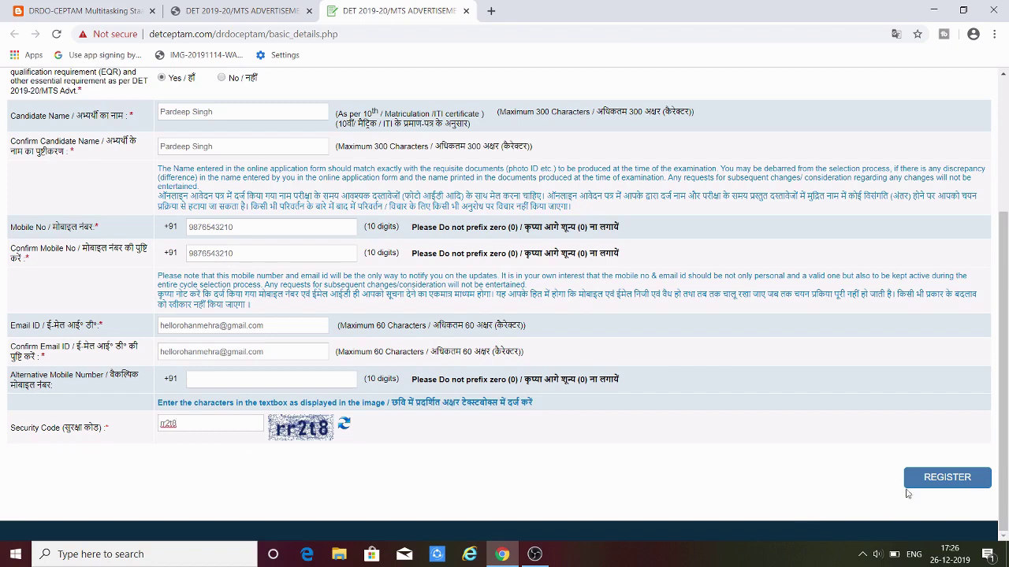
pyautogui.click(934, 480)
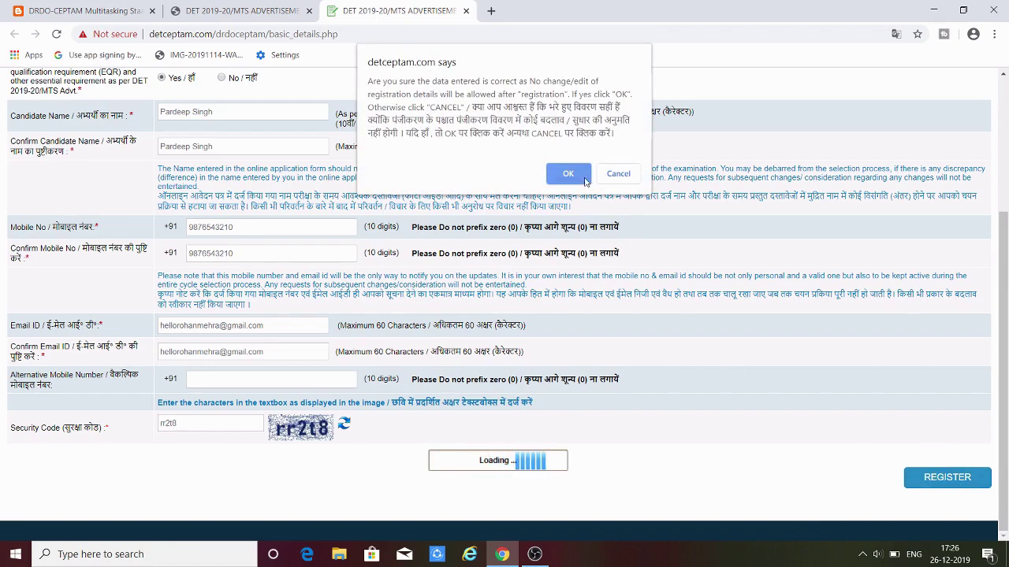
pyautogui.click(577, 174)
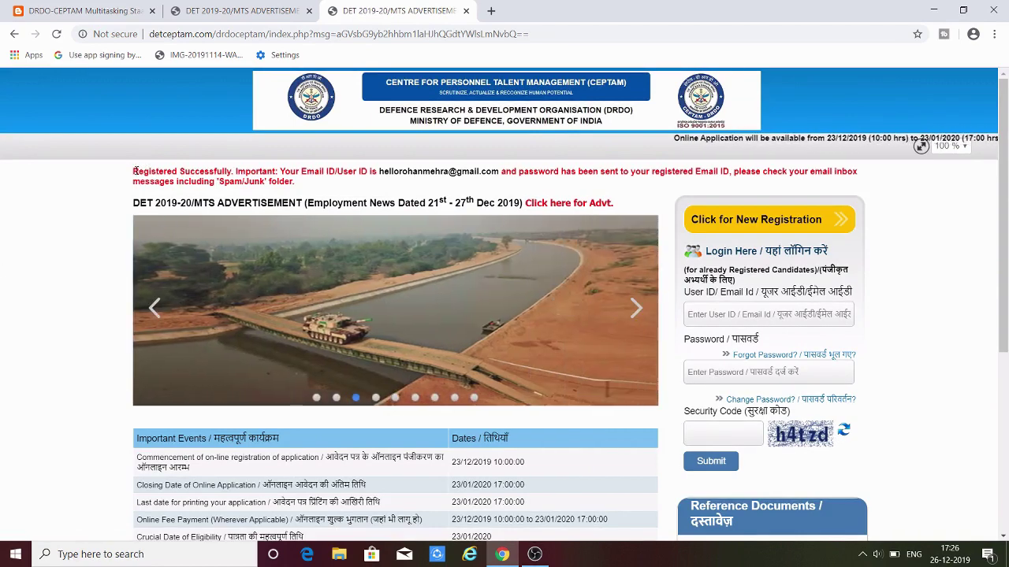
# - Fill the Login panel with the registered e-mail ID, the account password and the security code
pyautogui.moveTo(134, 171); pyautogui.dragTo(528, 167)
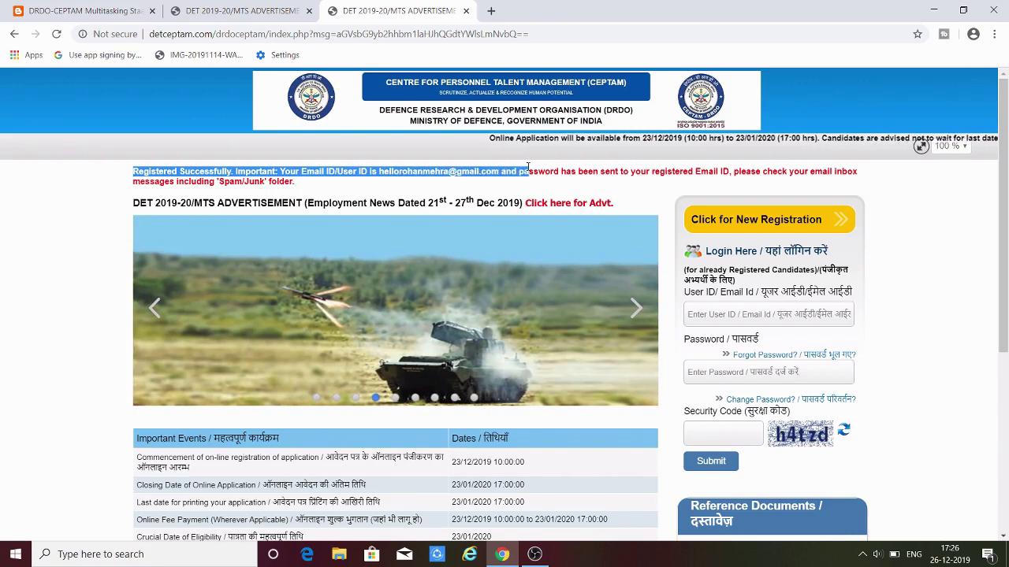
pyautogui.click(404, 171)
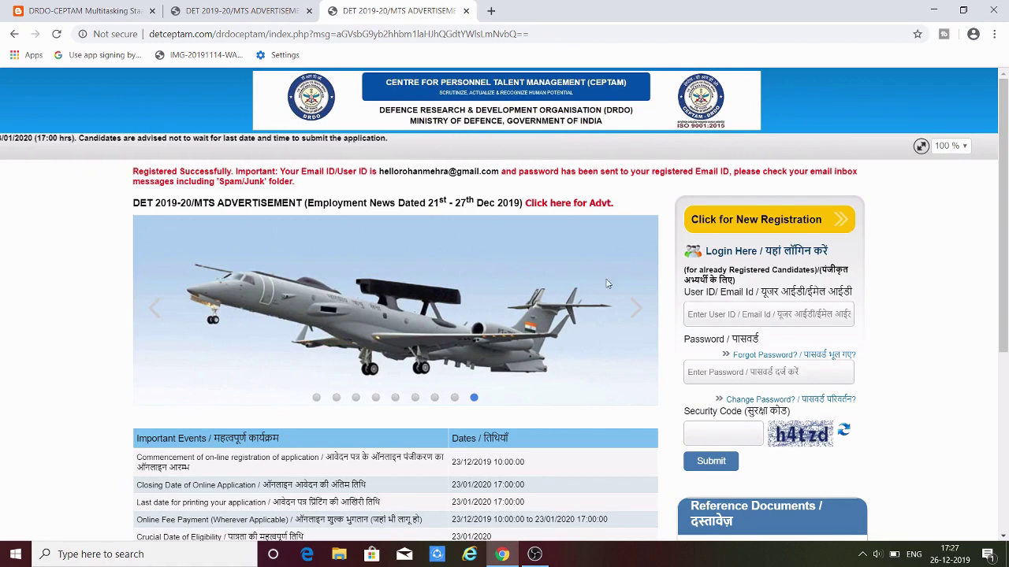
pyautogui.click(723, 314)
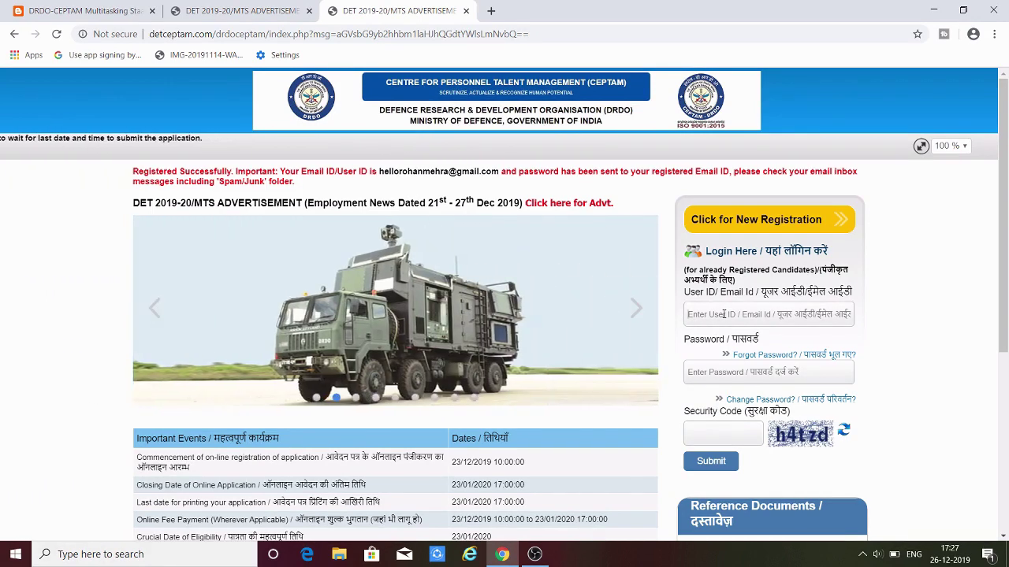
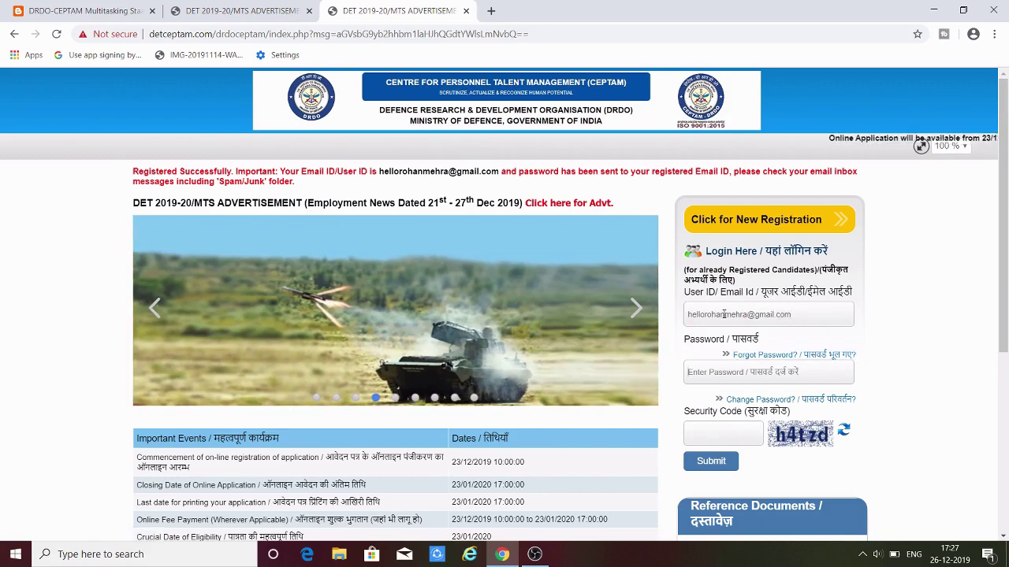
pyautogui.press('Tab')
pyautogui.write('a')
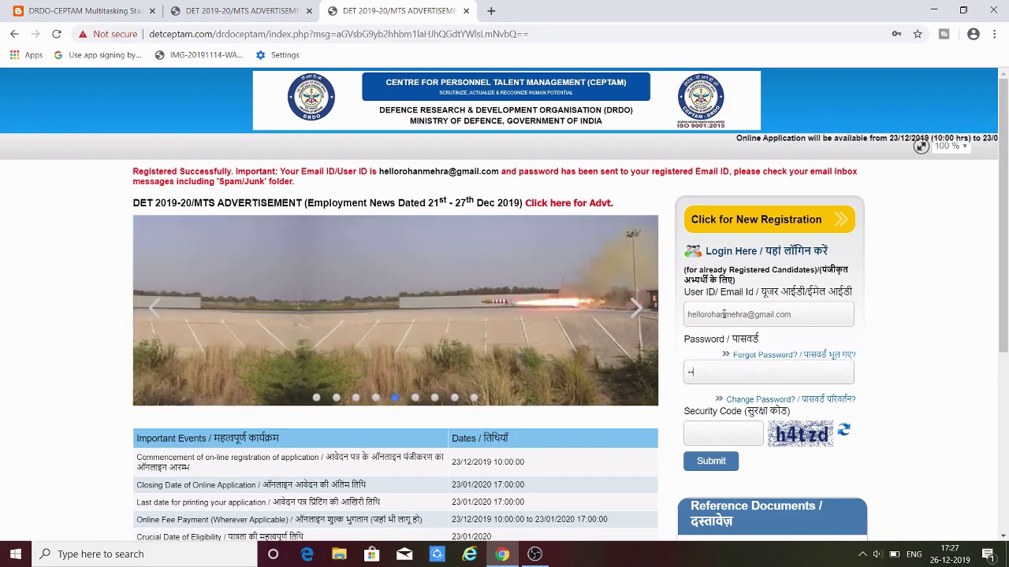
pyautogui.write('1234')
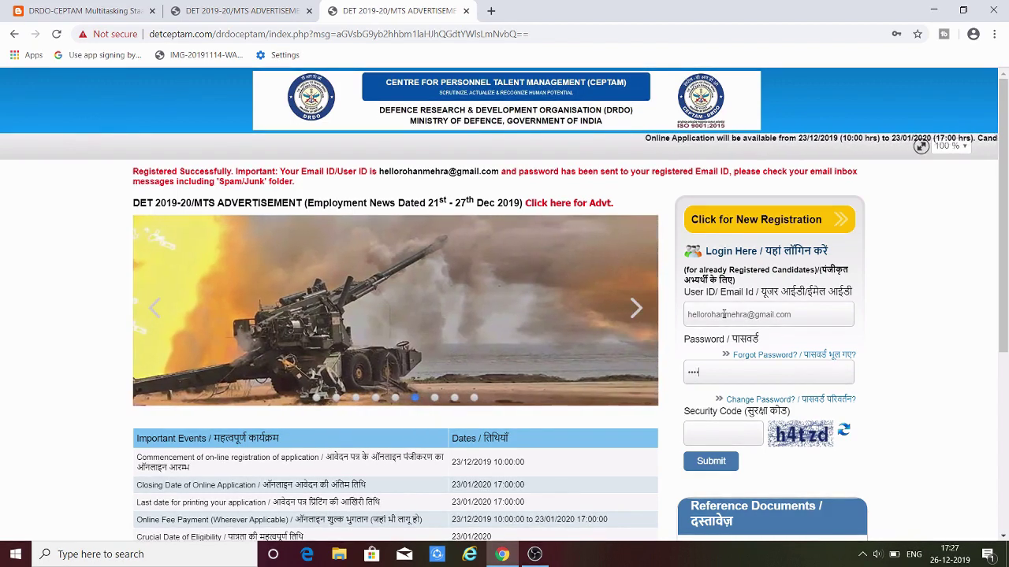
pyautogui.write('5')
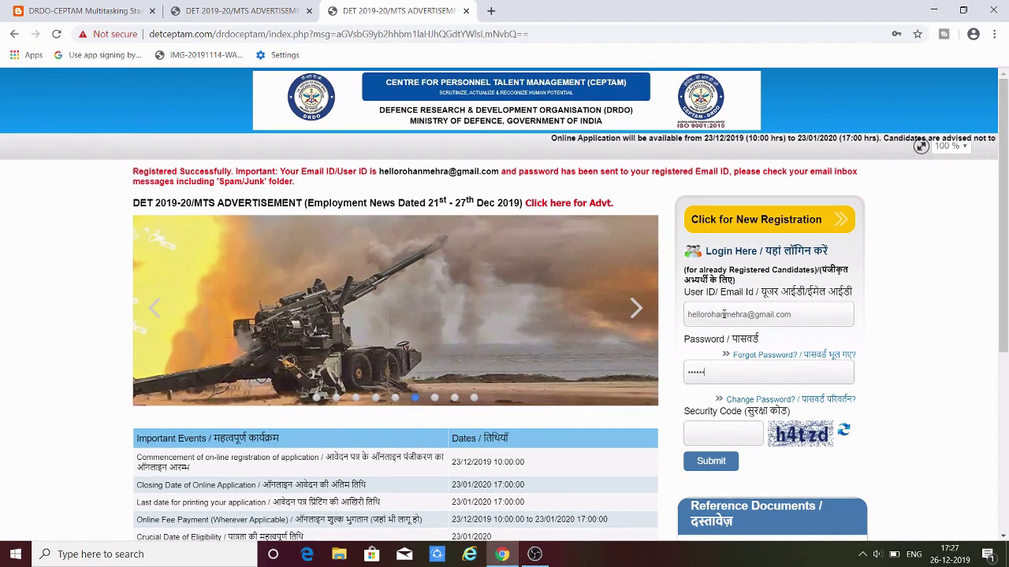
pyautogui.write('6')
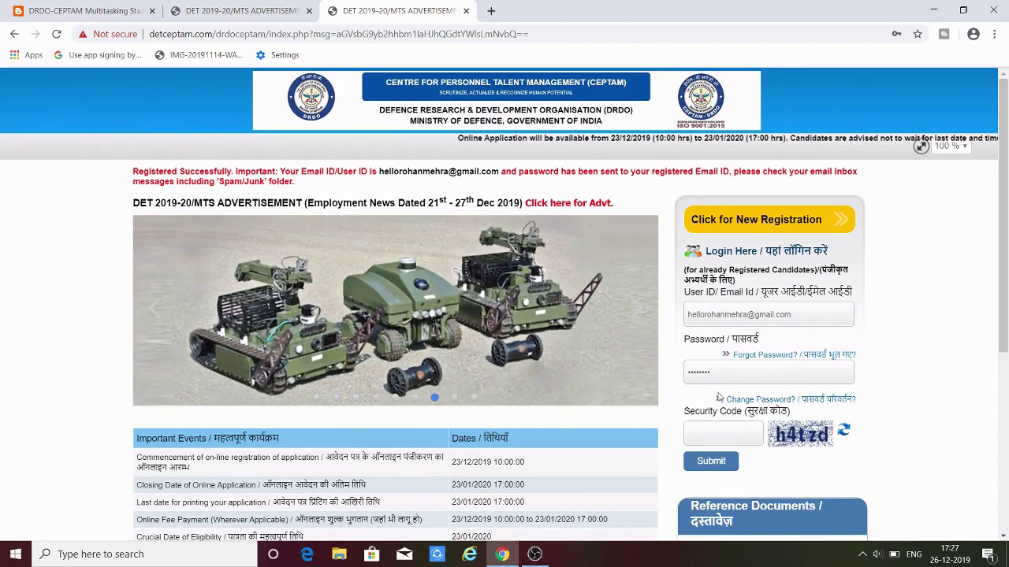
pyautogui.click(716, 431)
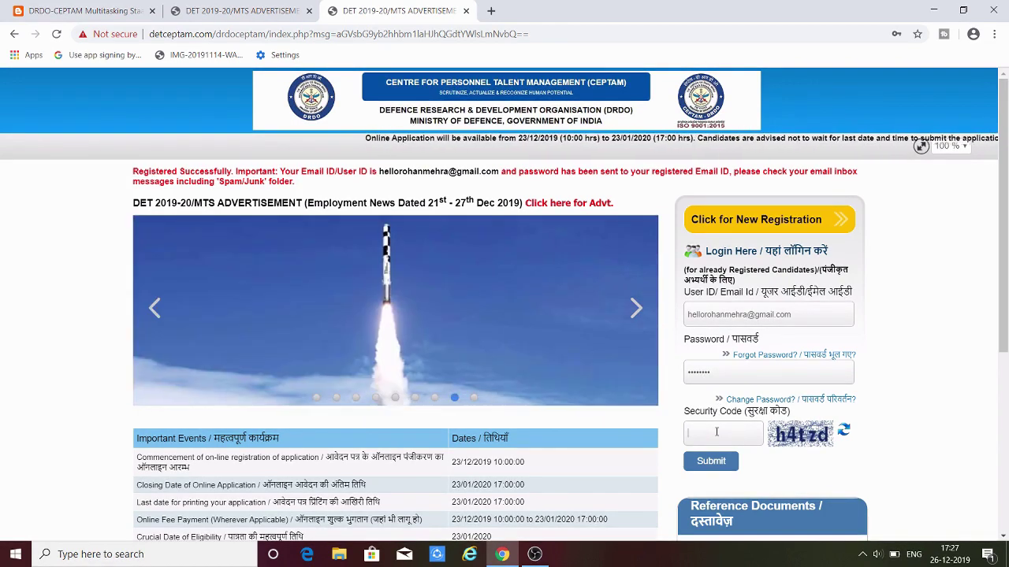
pyautogui.write('h4')
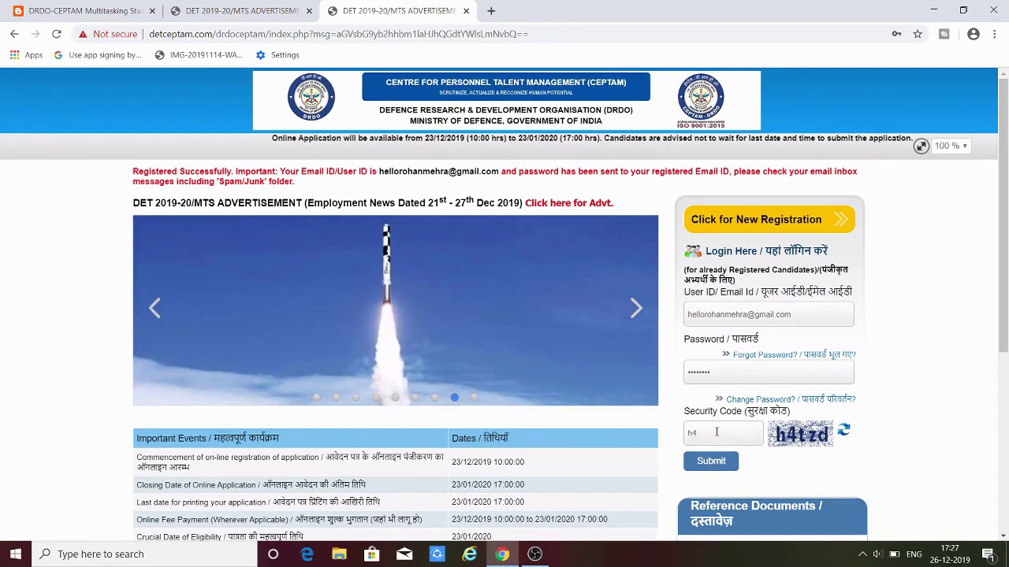
pyautogui.write('tzd')
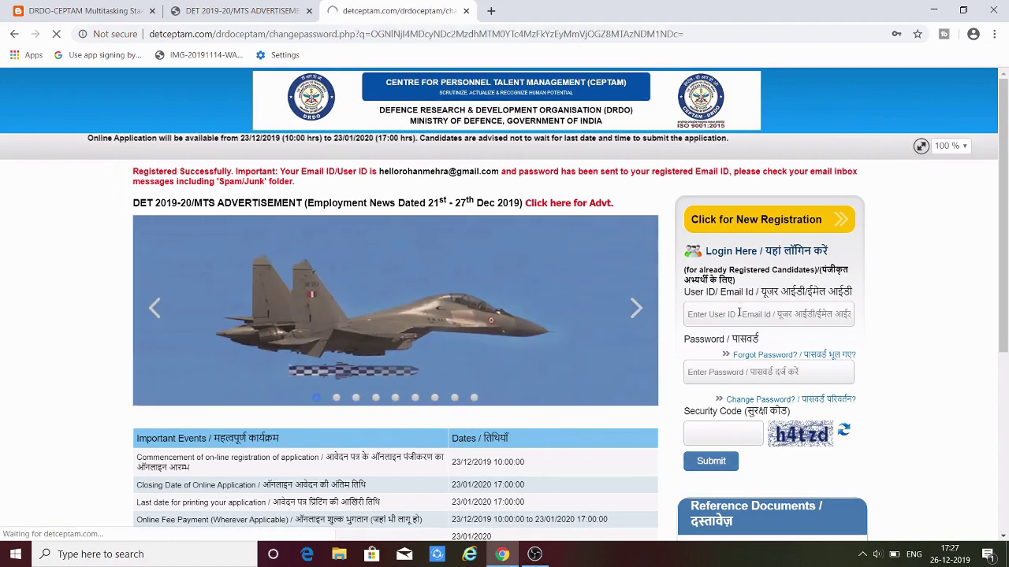
# - Log in, decline saving the password, and update the account to a new password
pyautogui.click(723, 473)
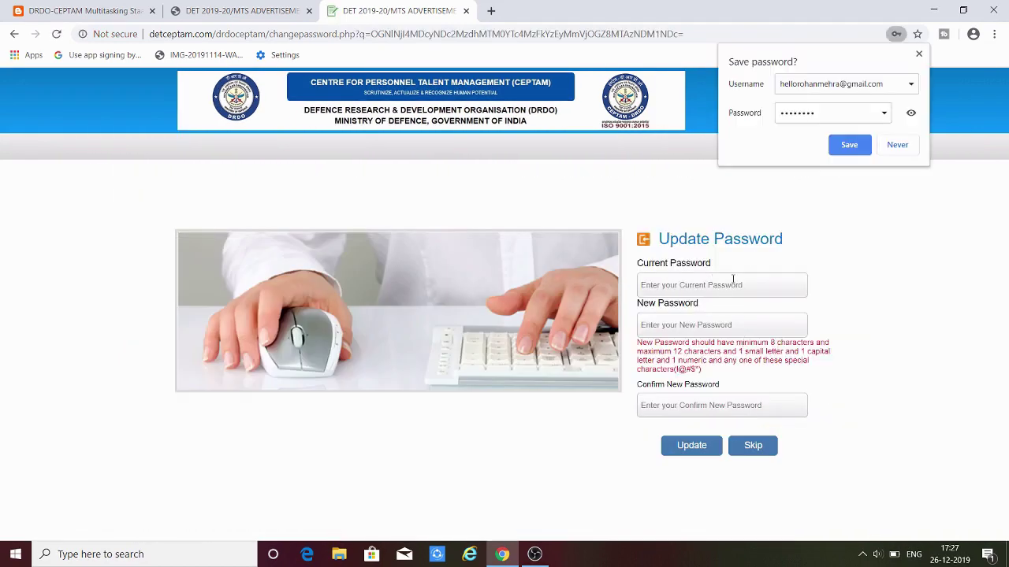
pyautogui.click(918, 54)
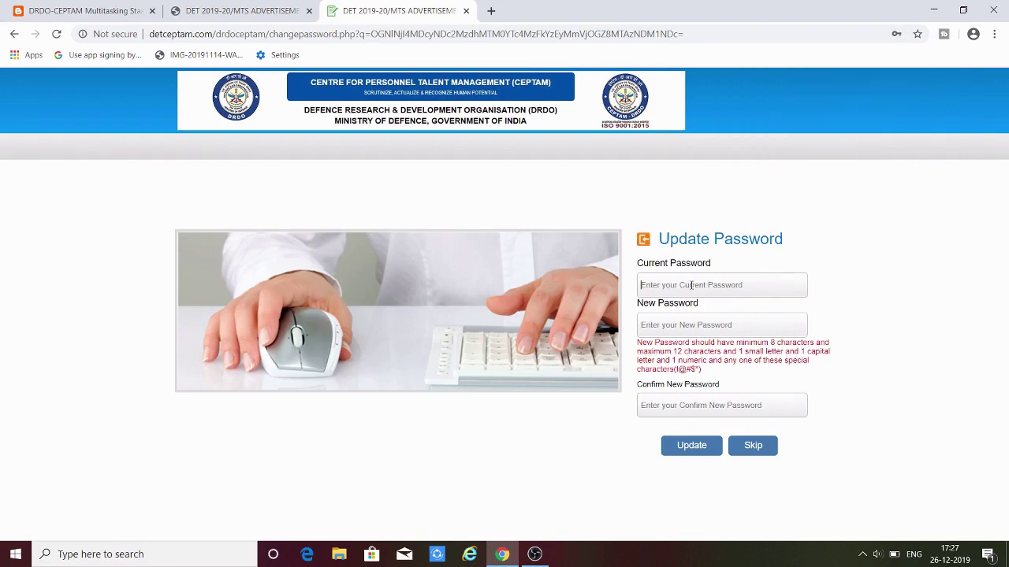
pyautogui.click(691, 285)
pyautogui.click(686, 324)
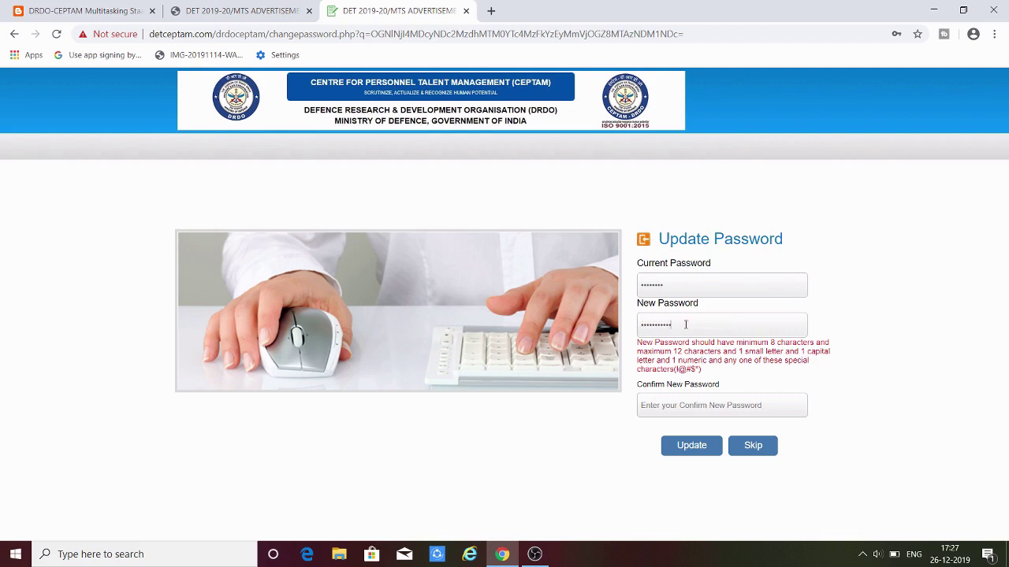
pyautogui.press('Tab')
pyautogui.click(687, 446)
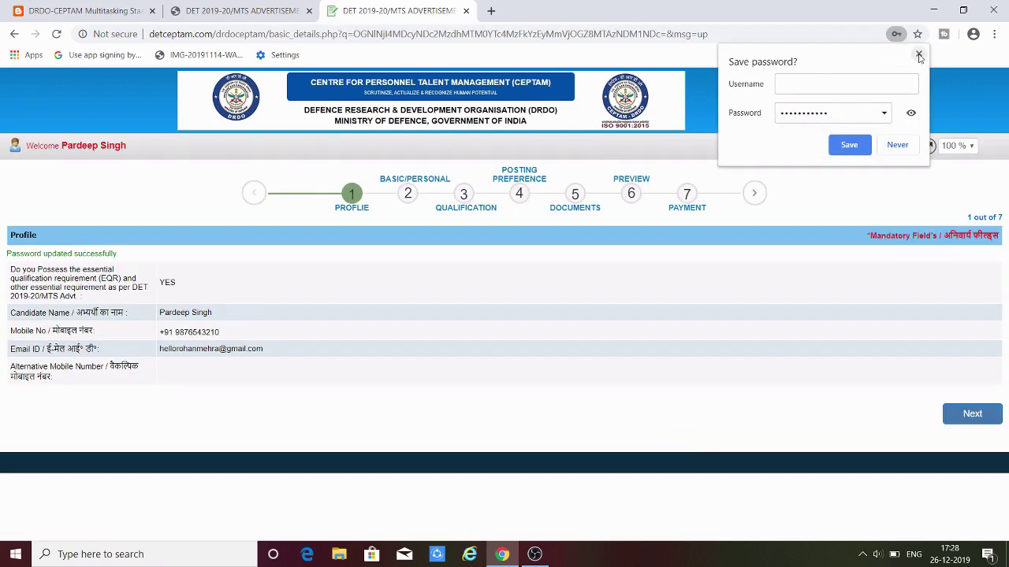
# - Decline Chrome's save-password offer and go on from Profile to Basic Details for 1301-MTS
pyautogui.click(918, 55)
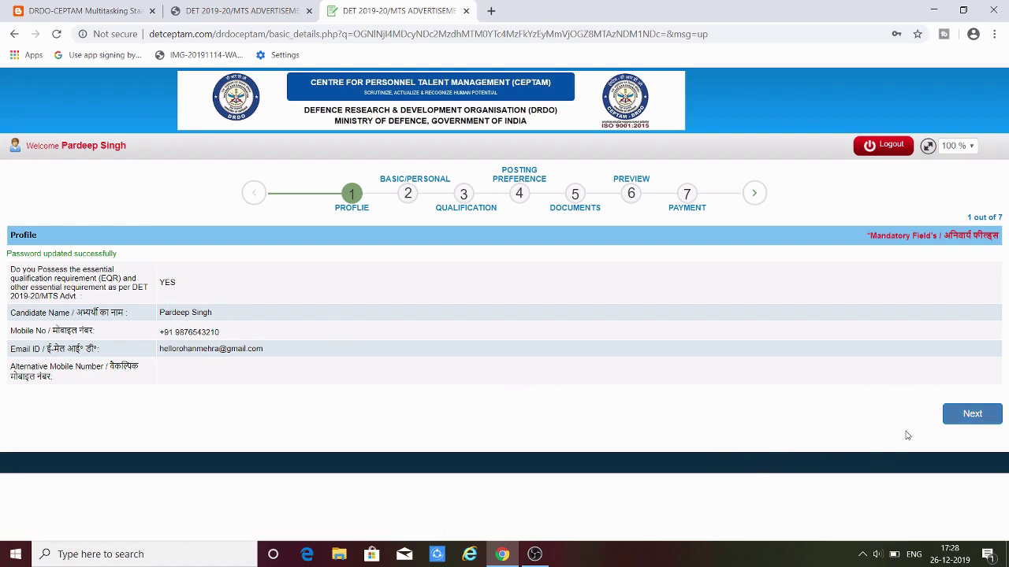
pyautogui.click(971, 414)
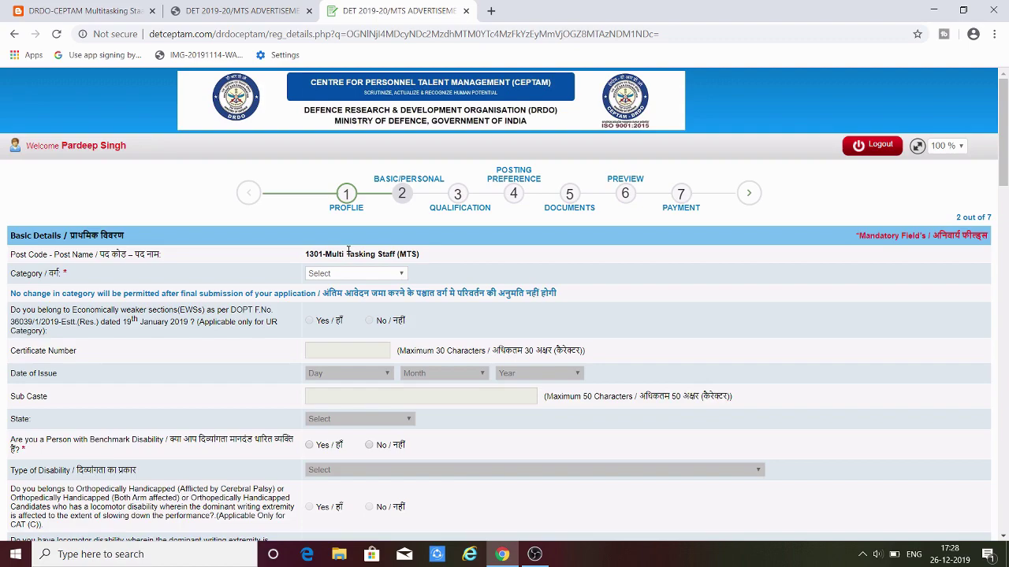
# - Set the Category to SC, replacing the UR chosen at first
pyautogui.scroll(-1, 363, 253)
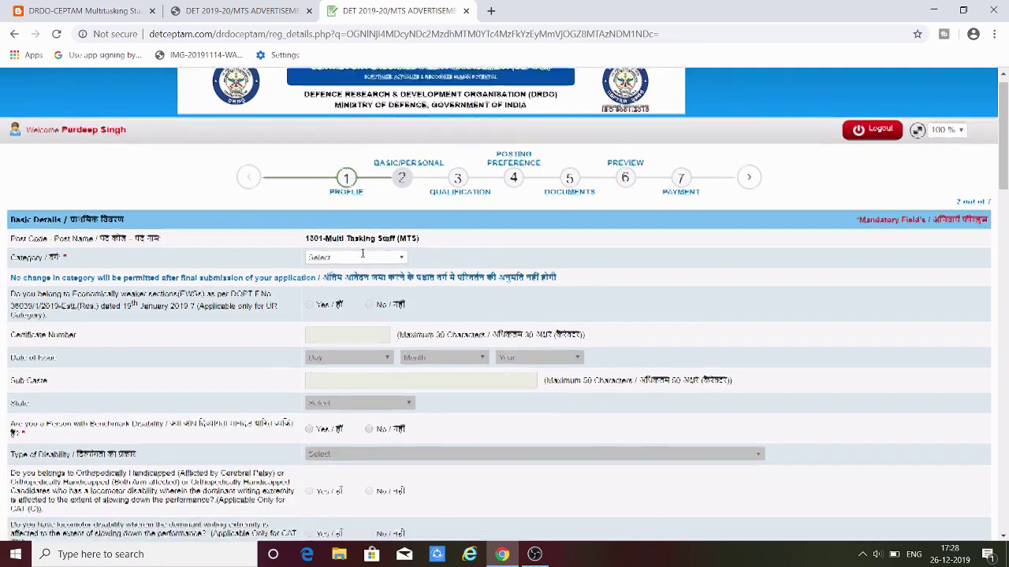
pyautogui.scroll(-2, 363, 253)
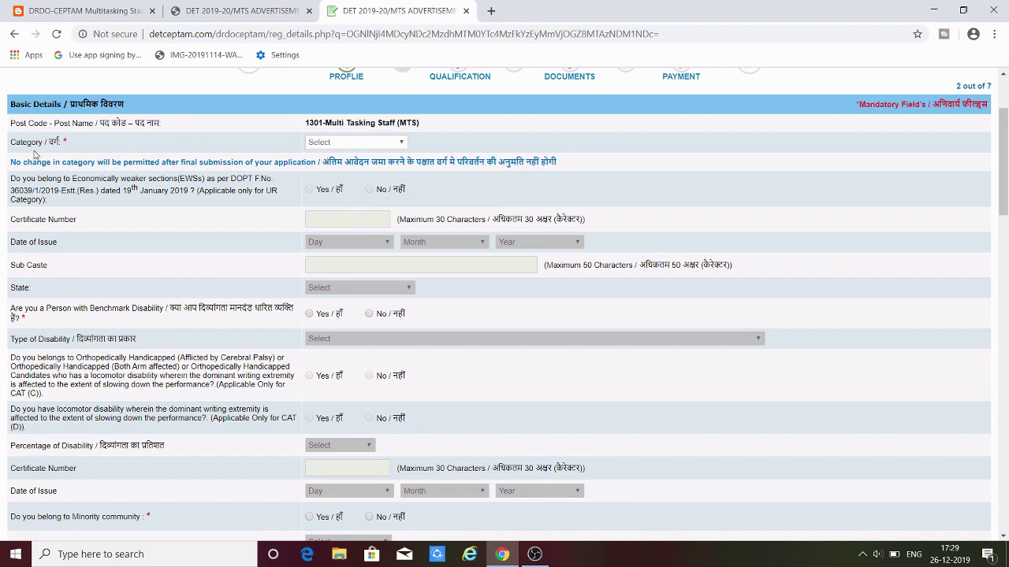
pyautogui.click(366, 145)
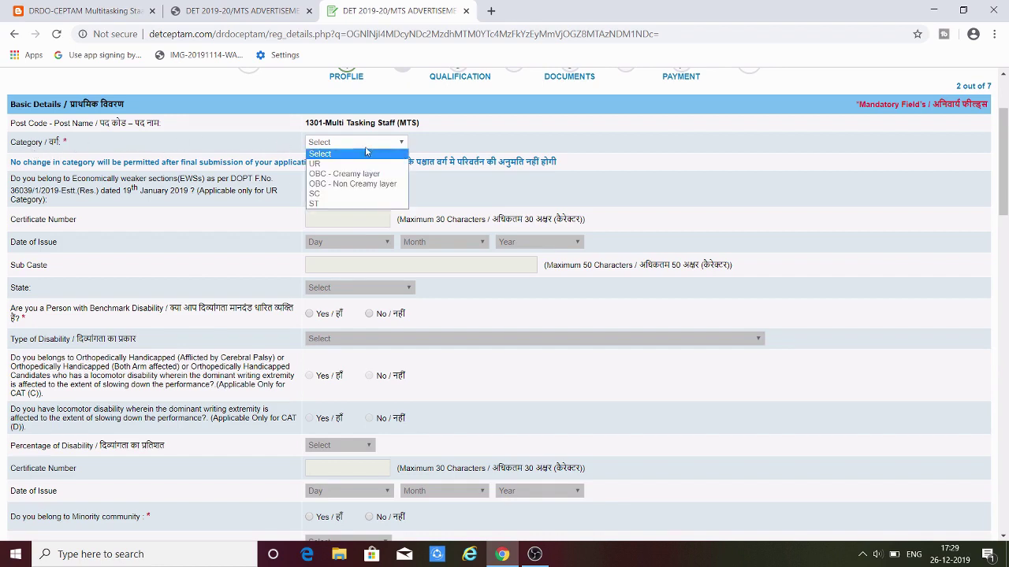
pyautogui.click(355, 165)
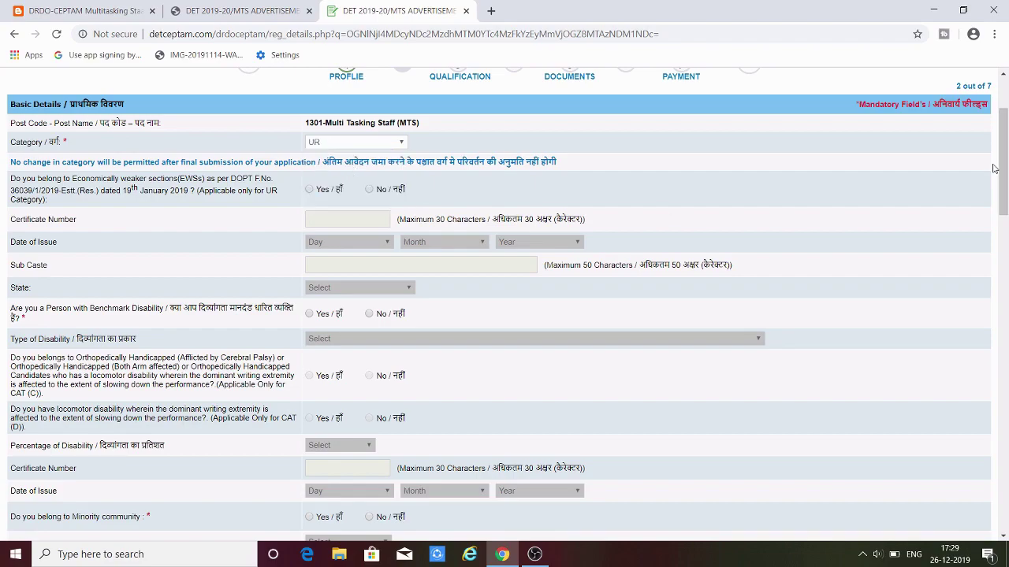
pyautogui.moveTo(1003, 165); pyautogui.dragTo(994, 483)
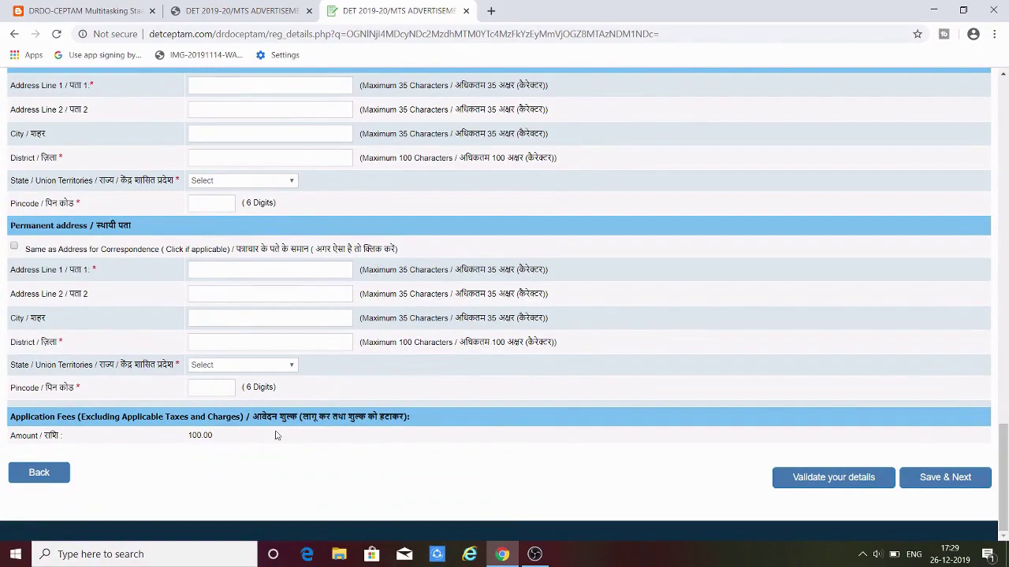
pyautogui.moveTo(1005, 468); pyautogui.dragTo(1004, 119)
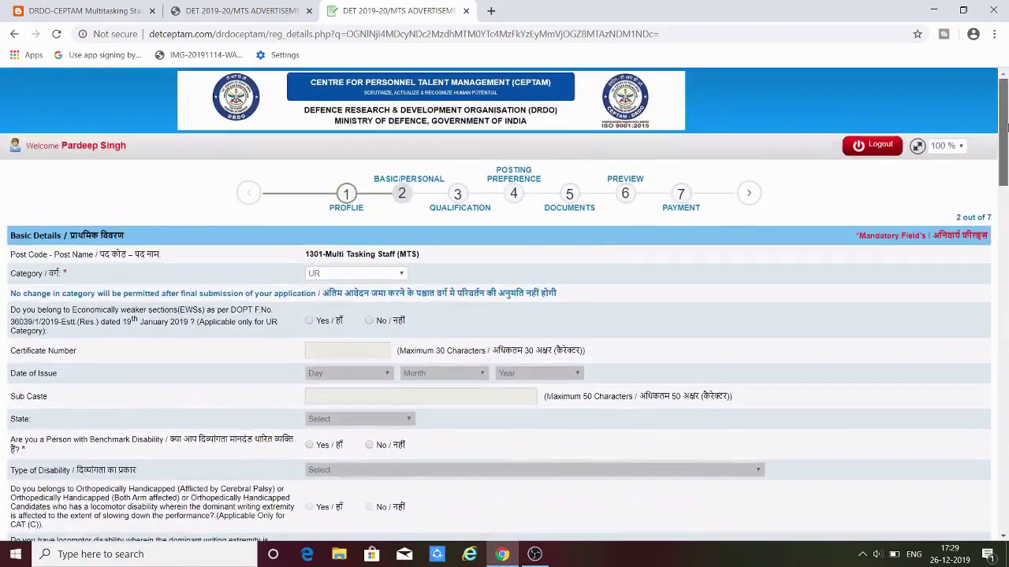
pyautogui.click(339, 276)
pyautogui.click(338, 325)
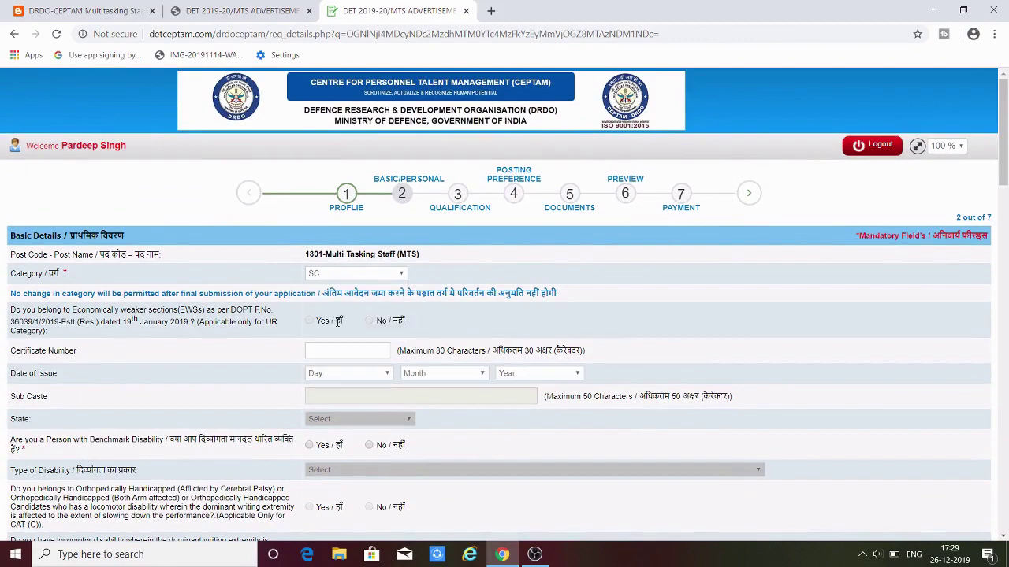
pyautogui.moveTo(1005, 123)
pyautogui.mouseDown()
pyautogui.moveTo(1005, 171)
pyautogui.moveTo(1005, 138)
pyautogui.mouseUp()
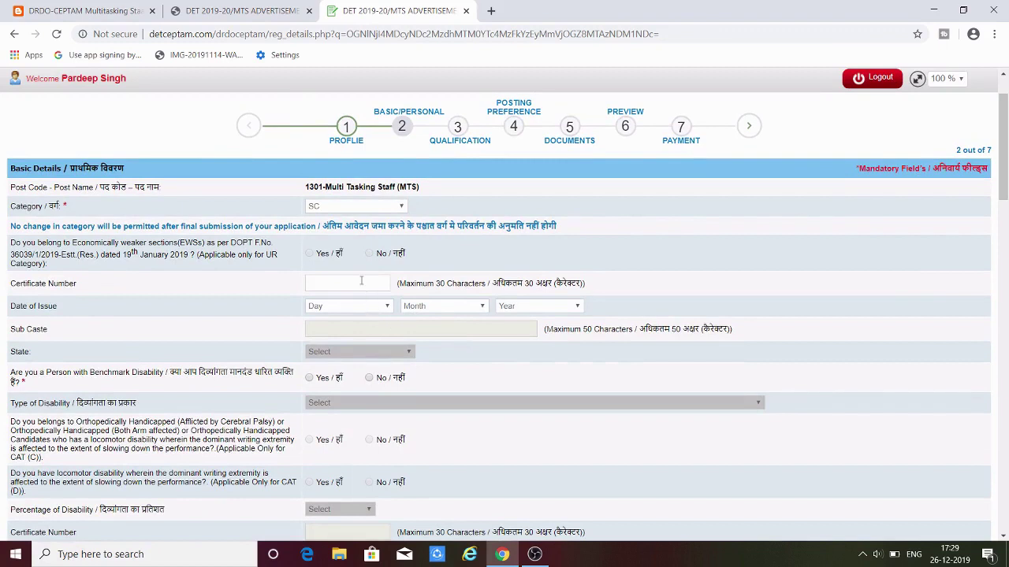
pyautogui.click(349, 307)
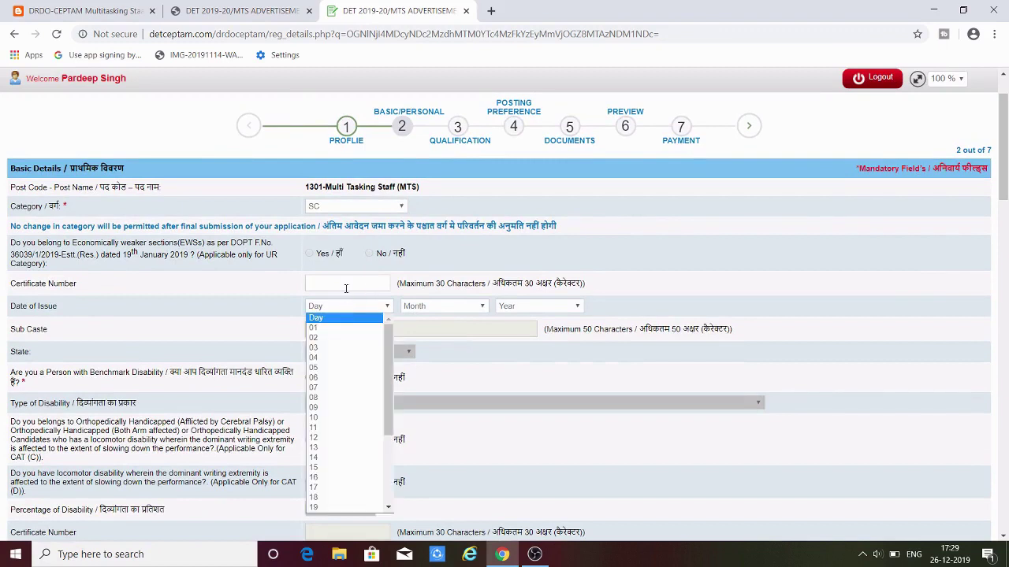
pyautogui.click(346, 286)
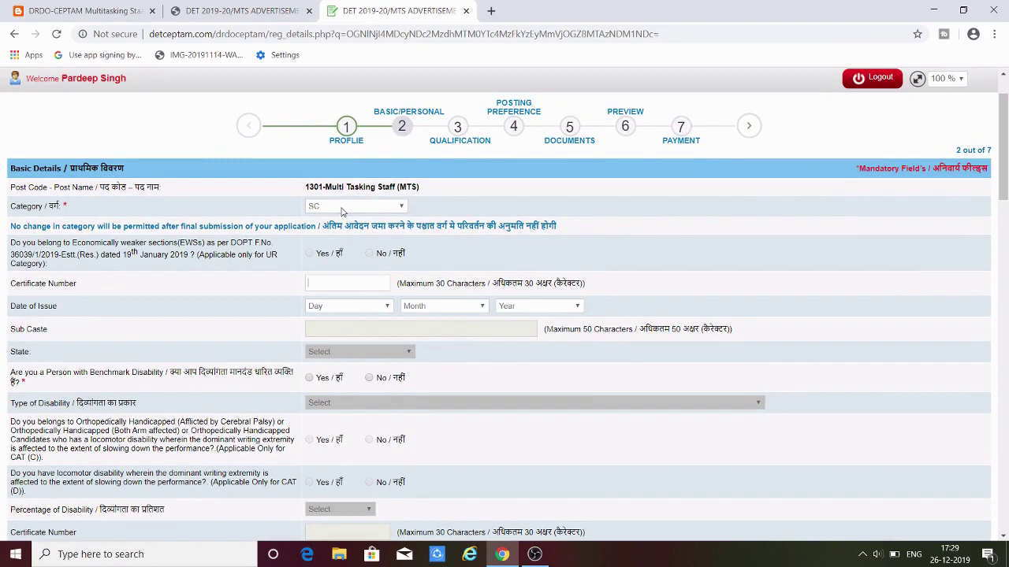
pyautogui.click(342, 208)
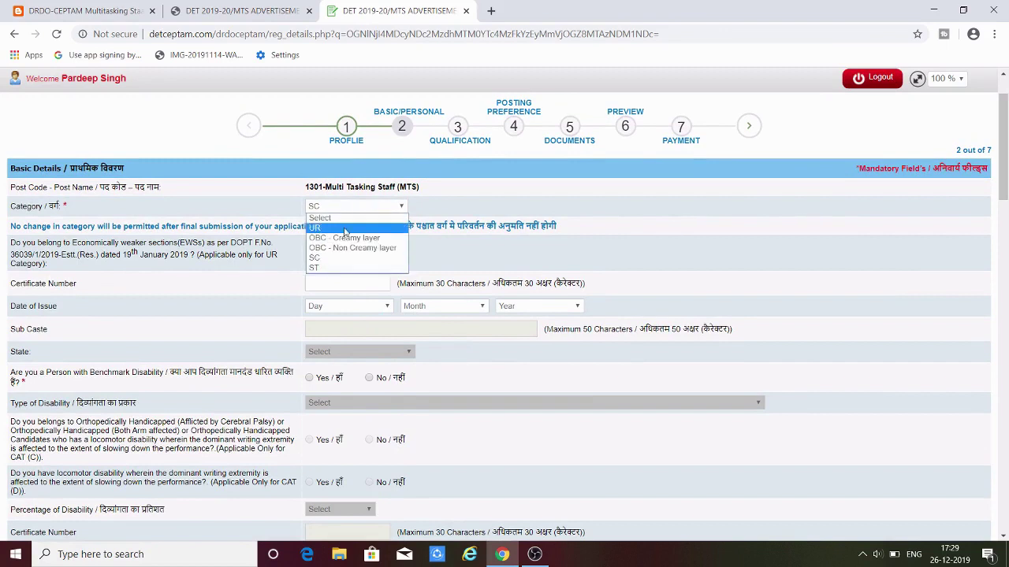
pyautogui.click(483, 211)
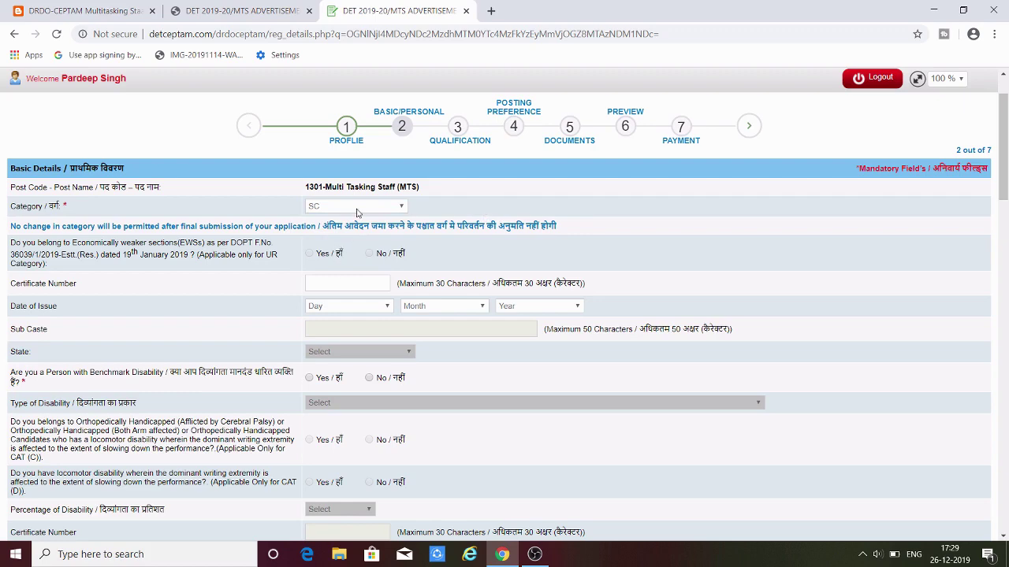
pyautogui.scroll(-1, 377, 267)
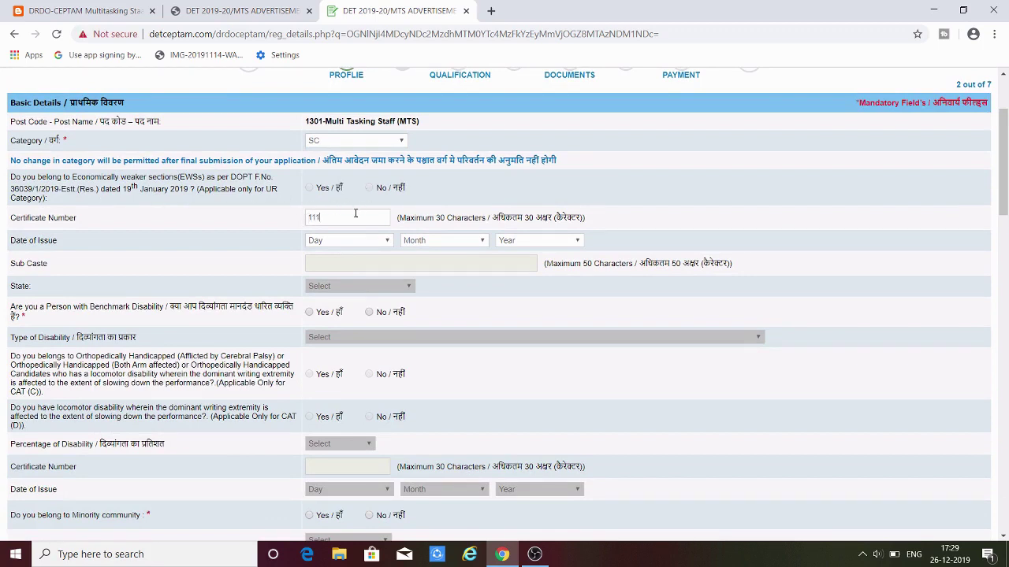
# - Set the certificate's Date of Issue to 01 January 2019
pyautogui.click(346, 242)
pyautogui.click(340, 265)
pyautogui.click(439, 244)
pyautogui.click(440, 261)
pyautogui.click(507, 241)
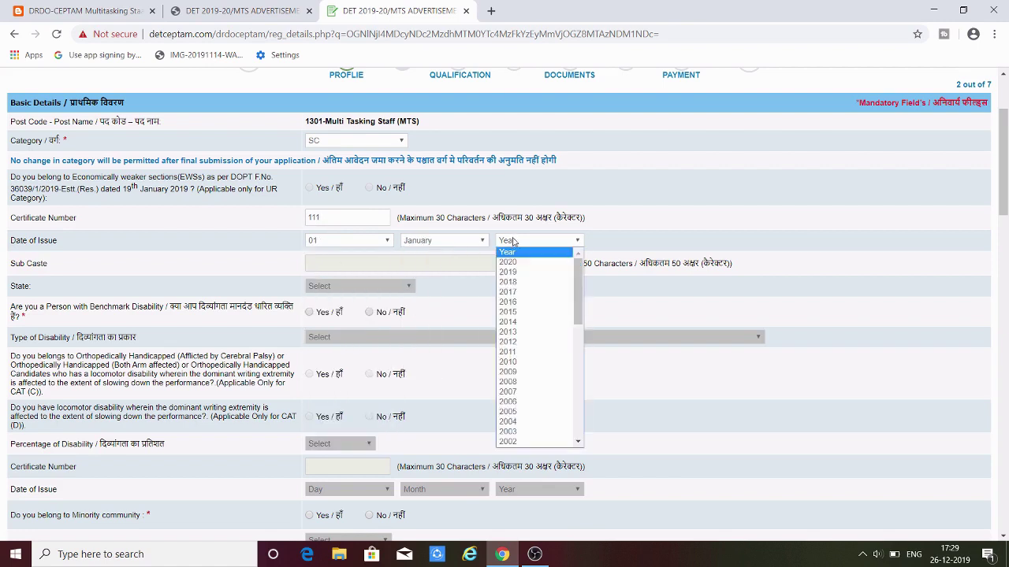
pyautogui.press('Down')
pyautogui.press('Down')
pyautogui.press('Down')
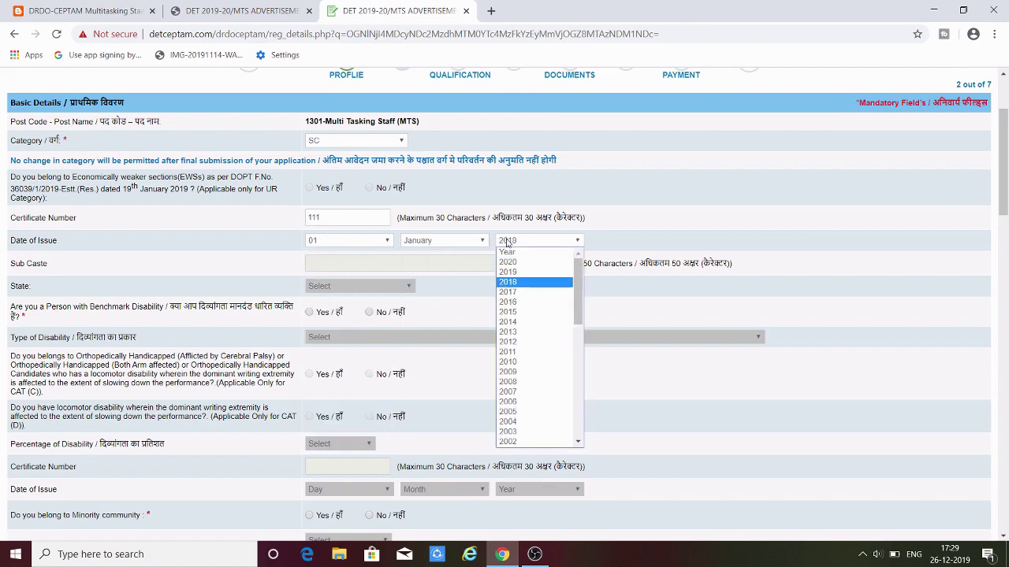
pyautogui.click(516, 276)
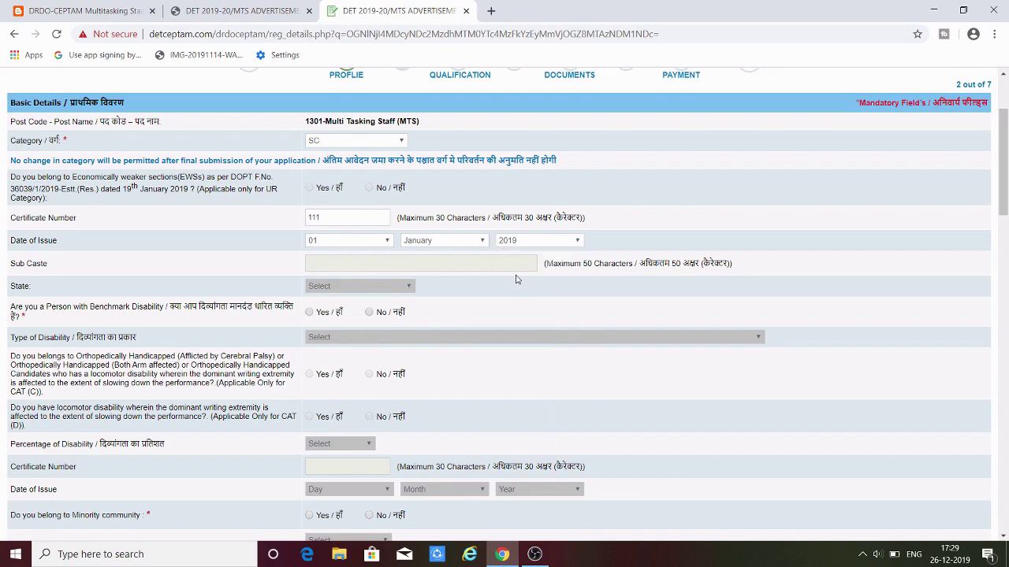
# - Answer No to the Benchmark Disability question and to the Minority community question
pyautogui.scroll(-1, 319, 249)
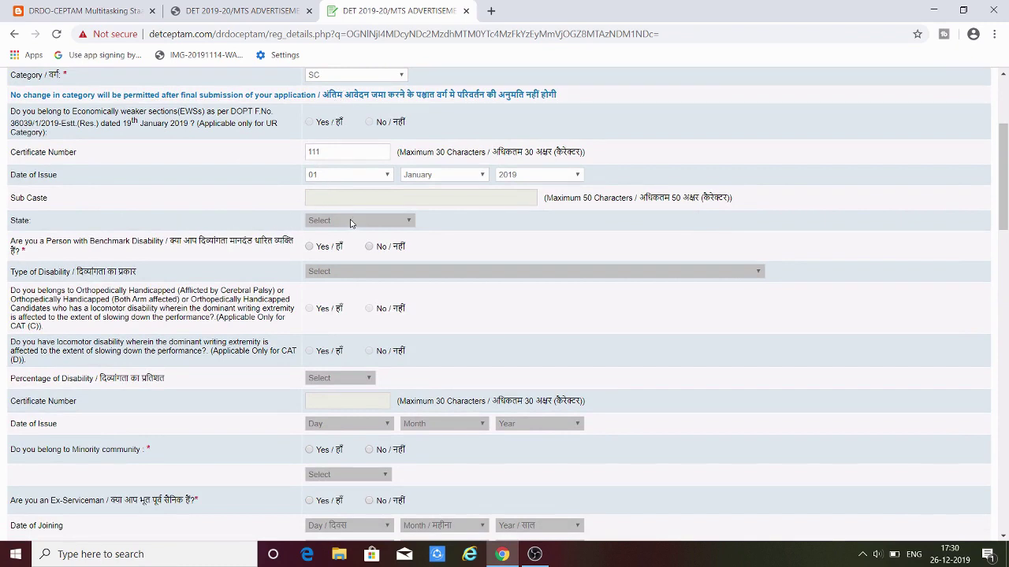
pyautogui.scroll(-1, 435, 218)
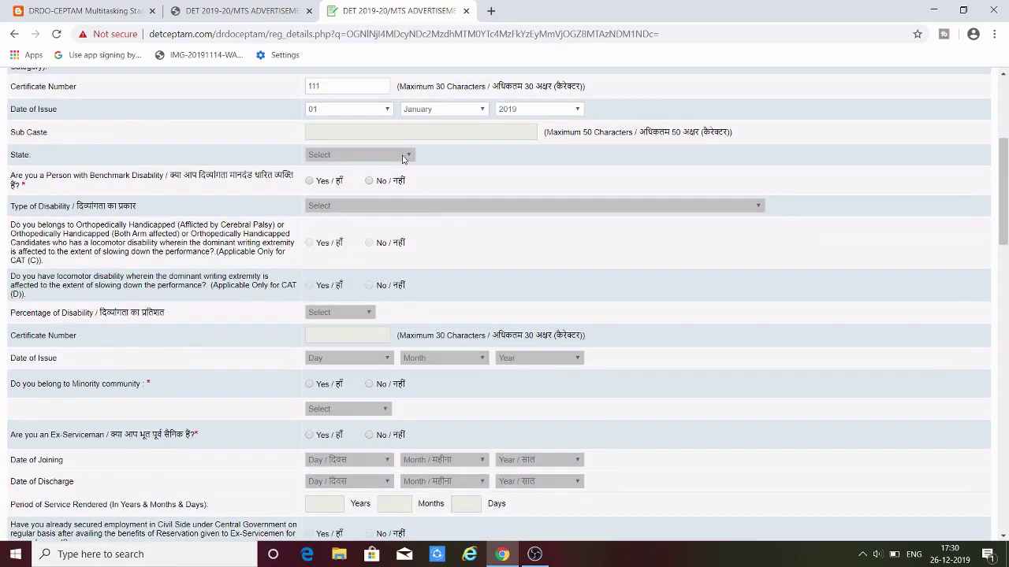
pyautogui.scroll(2, 403, 158)
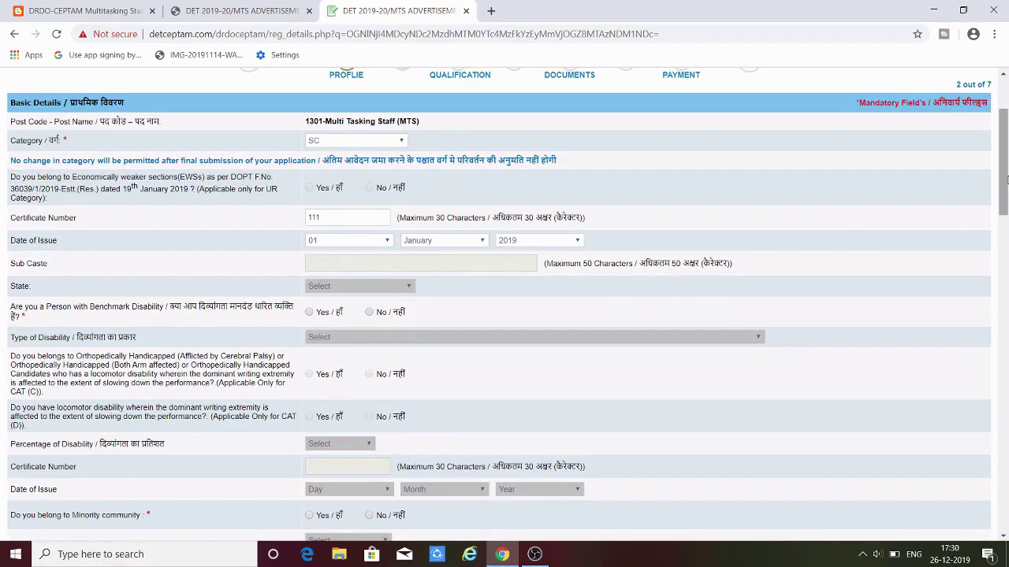
pyautogui.moveTo(1006, 180); pyautogui.dragTo(1006, 235)
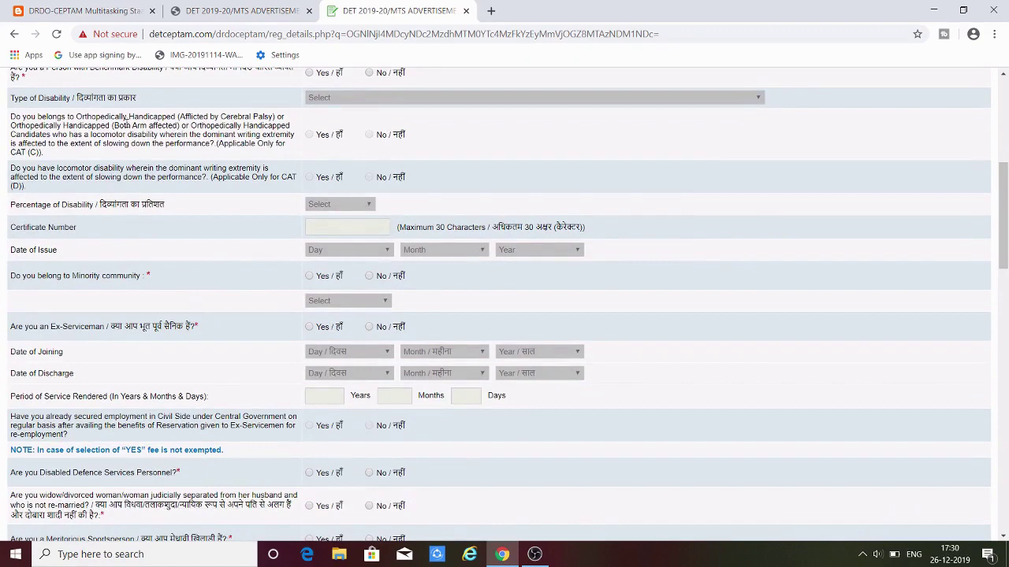
pyautogui.moveTo(1005, 223); pyautogui.dragTo(1005, 211)
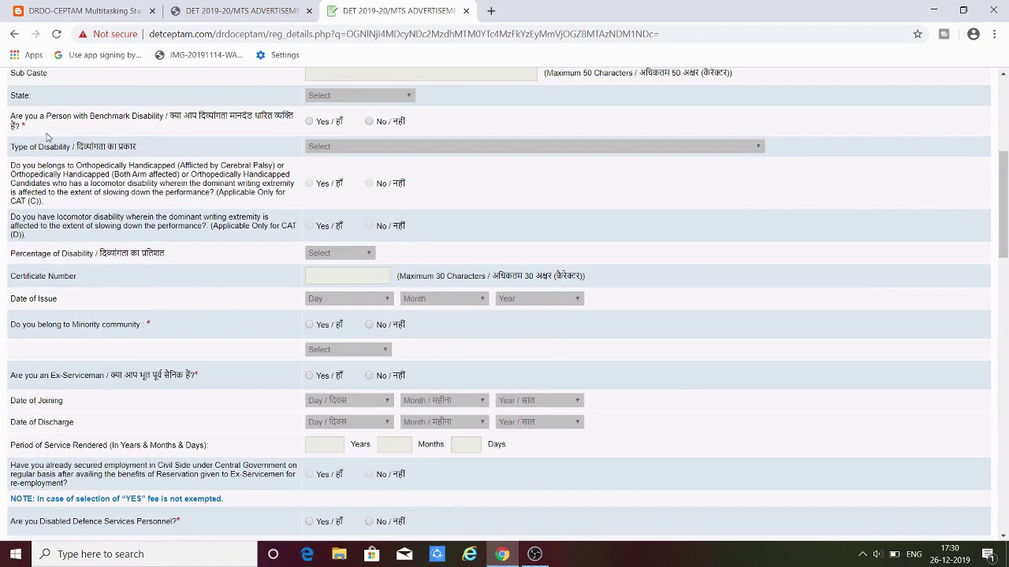
pyautogui.click(369, 122)
pyautogui.scroll(1, 372, 272)
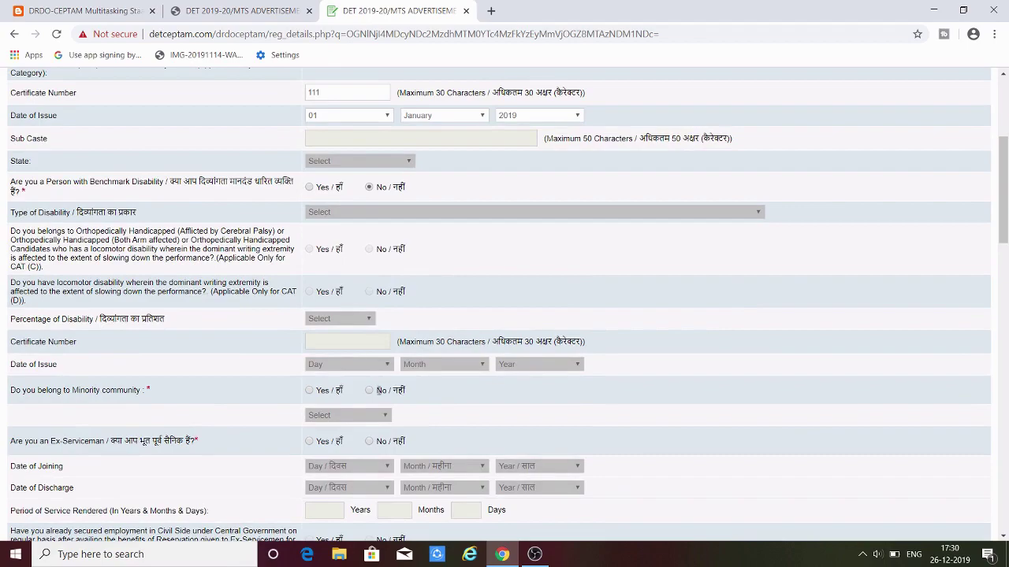
pyautogui.click(370, 391)
pyautogui.moveTo(1004, 216); pyautogui.dragTo(1006, 279)
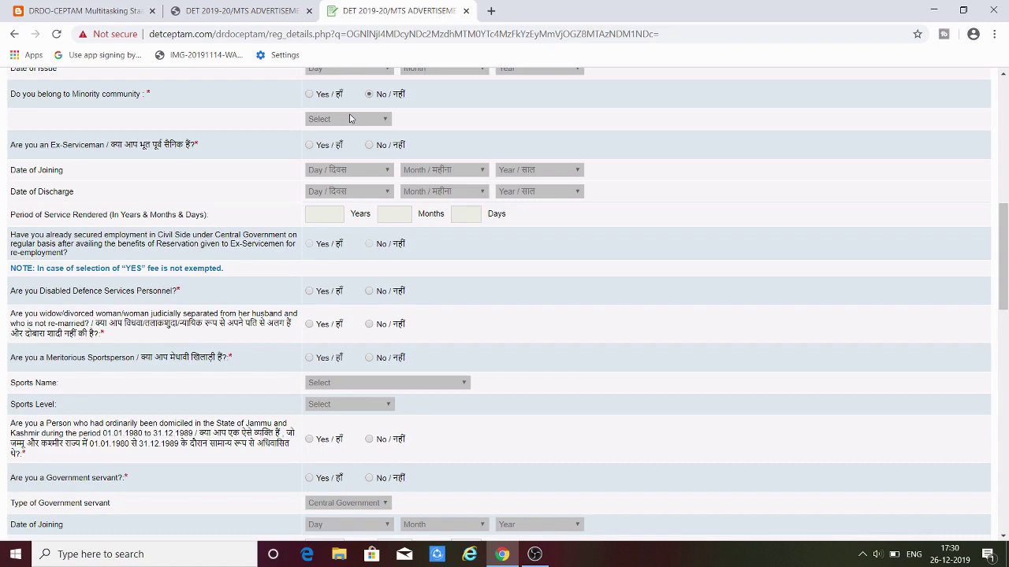
# - Change Minority community to Yes with Sikh selected, and answer No to Ex-Serviceman
pyautogui.click(310, 95)
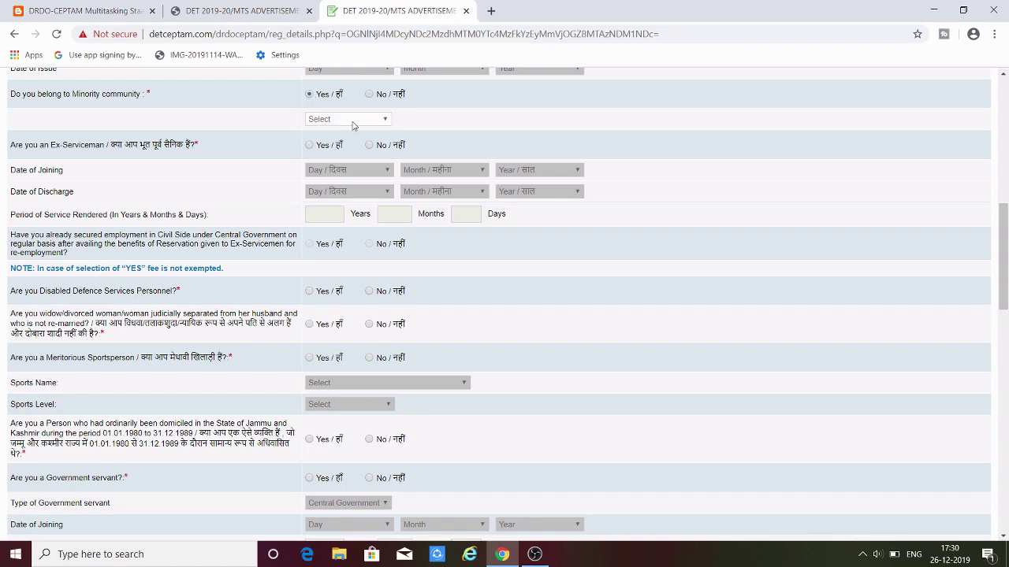
pyautogui.click(353, 124)
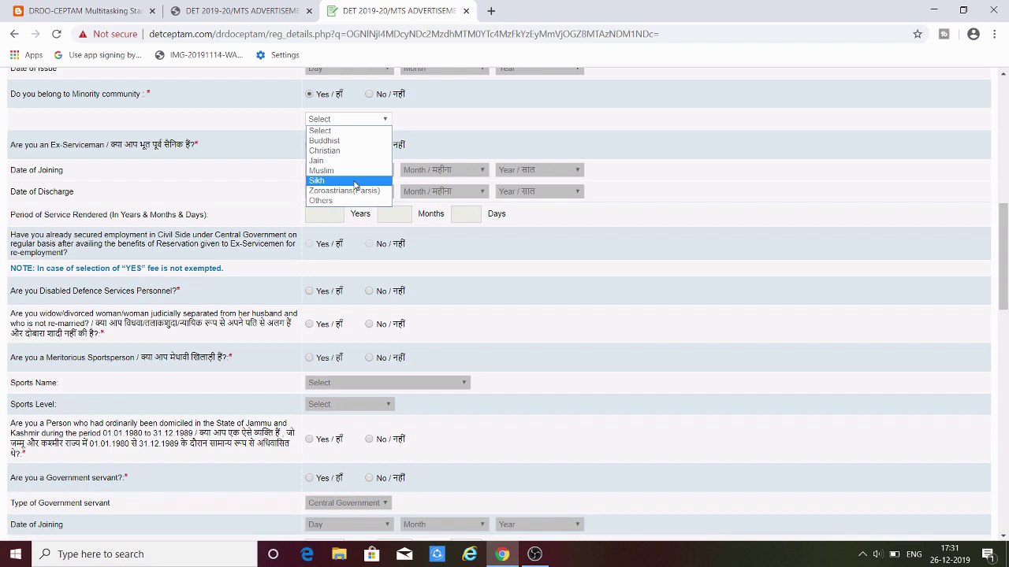
pyautogui.click(355, 183)
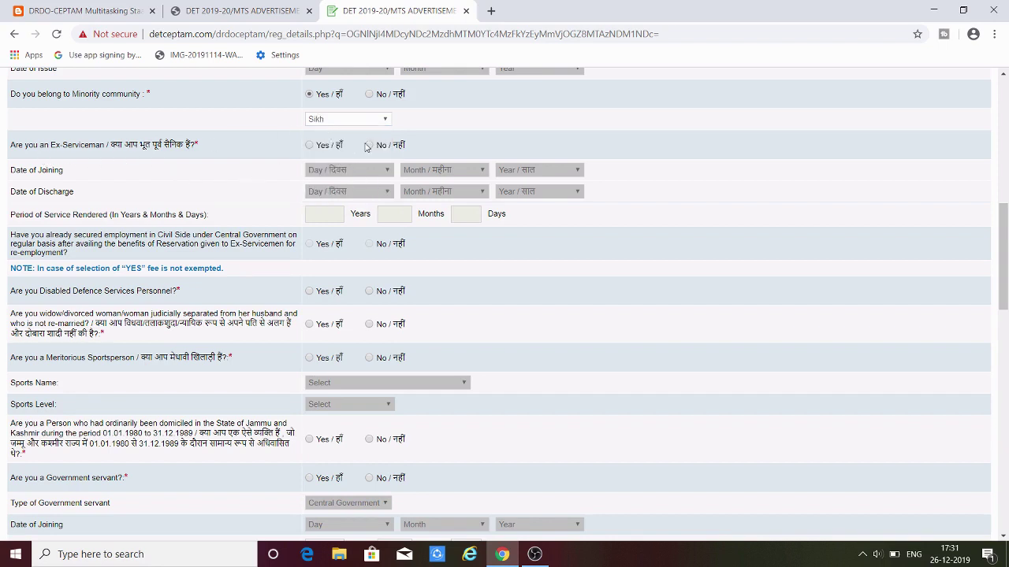
pyautogui.click(370, 145)
pyautogui.scroll(3, 374, 162)
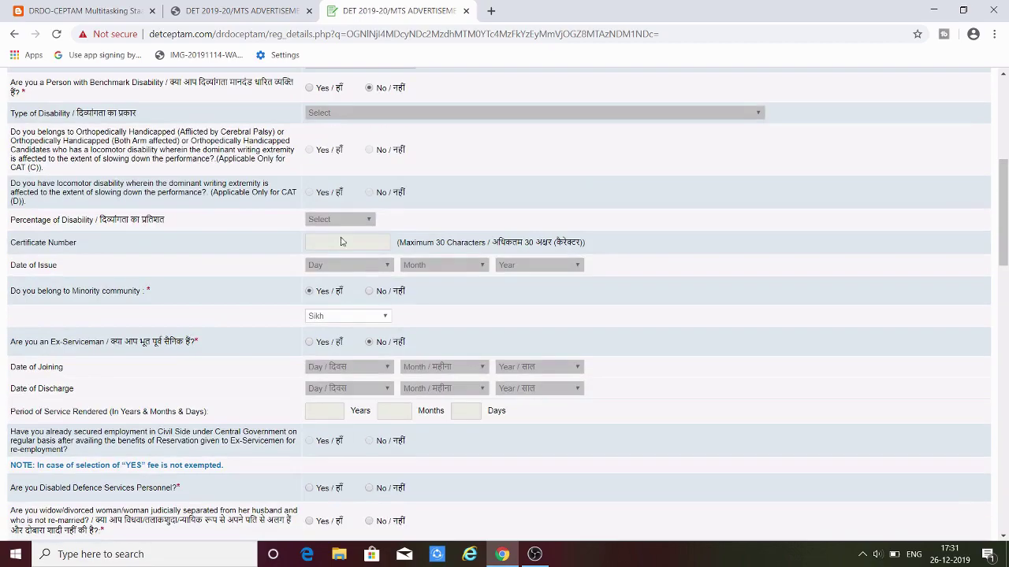
pyautogui.moveTo(998, 198); pyautogui.dragTo(936, 272)
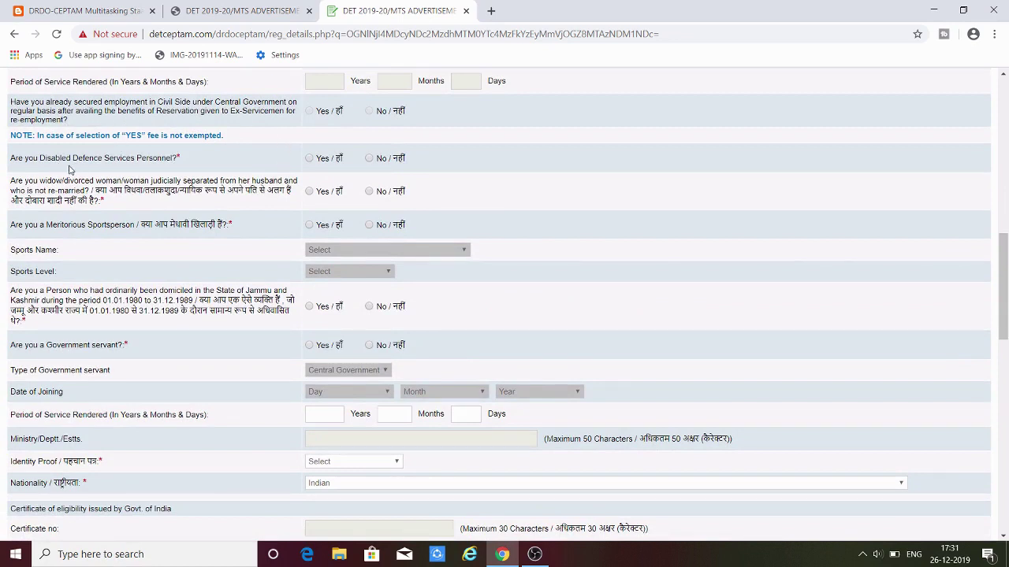
# - Answer No to Disabled Defence Personnel, widow/divorced and J&K domicile, then open the Identity Proof list
pyautogui.click(371, 161)
pyautogui.click(370, 191)
pyautogui.scroll(-1, 311, 306)
pyautogui.scroll(1, 313, 306)
pyautogui.scroll(-3, 1005, 270)
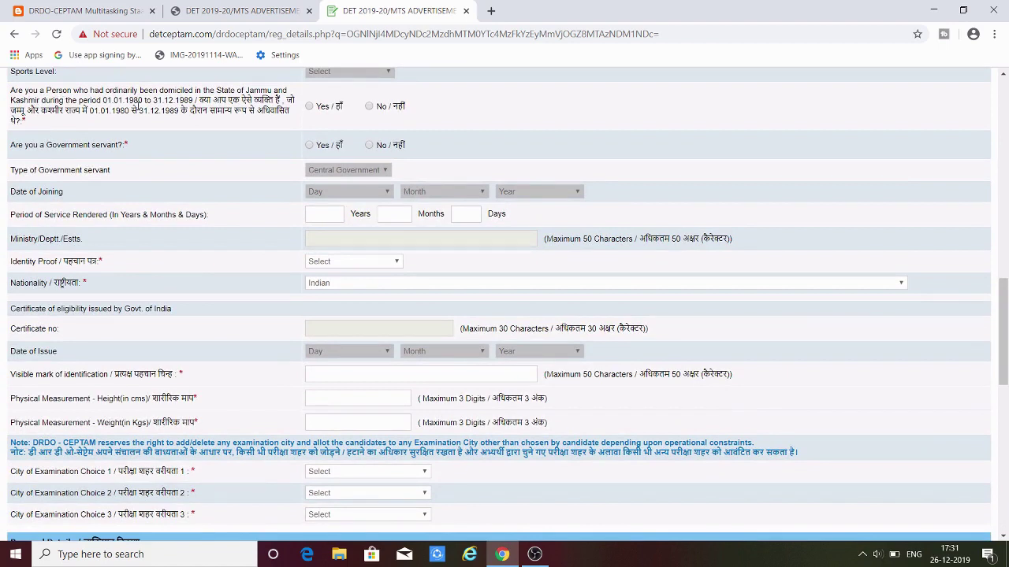
pyautogui.click(369, 107)
pyautogui.click(367, 263)
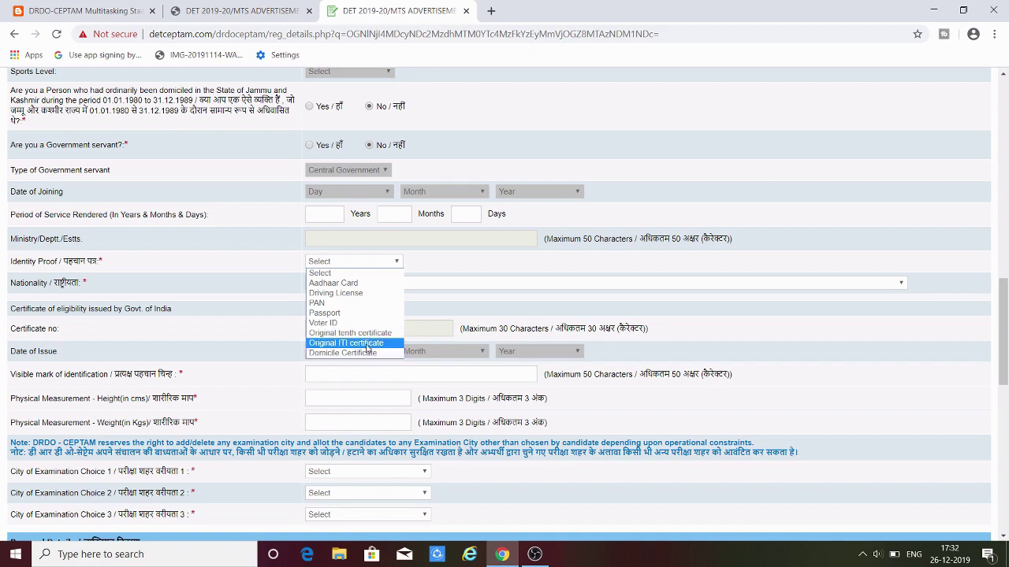
# - Choose Domicile Certificate as identity proof with its number, and enter 'Mark on Right Hand' as identification mark
pyautogui.click(367, 352)
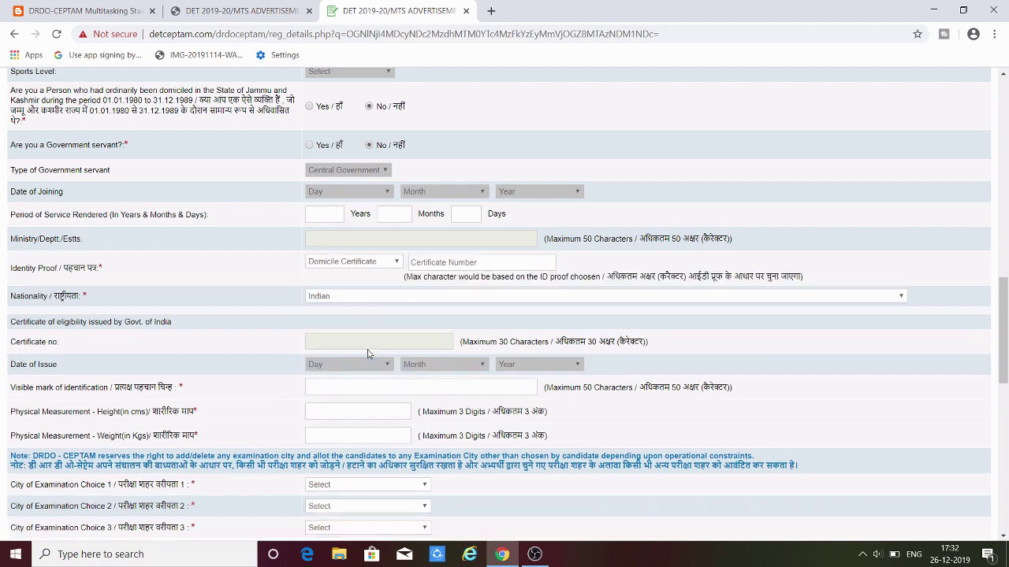
pyautogui.click(447, 264)
pyautogui.write('12')
pyautogui.press('BackSpace')
pyautogui.press('BackSpace')
pyautogui.press('BackSpace')
pyautogui.press('BackSpace')
pyautogui.write('123456789')
pyautogui.moveTo(1004, 342); pyautogui.dragTo(1006, 387)
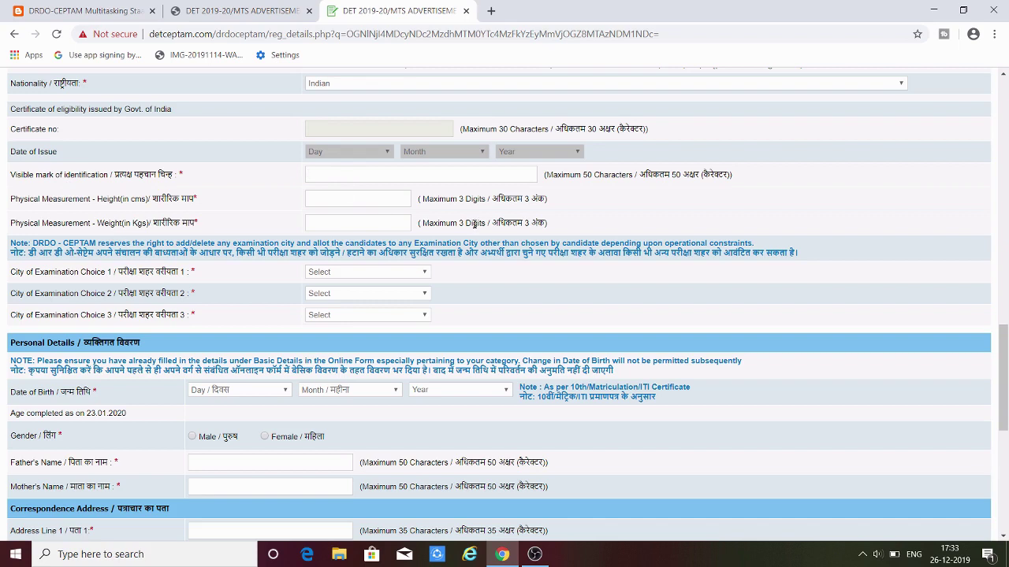
pyautogui.write('Mark on Right Hand')
# - Search 'feet to cm' in a new tab and convert 5.1 feet, giving 155.448 cm
pyautogui.click(491, 11)
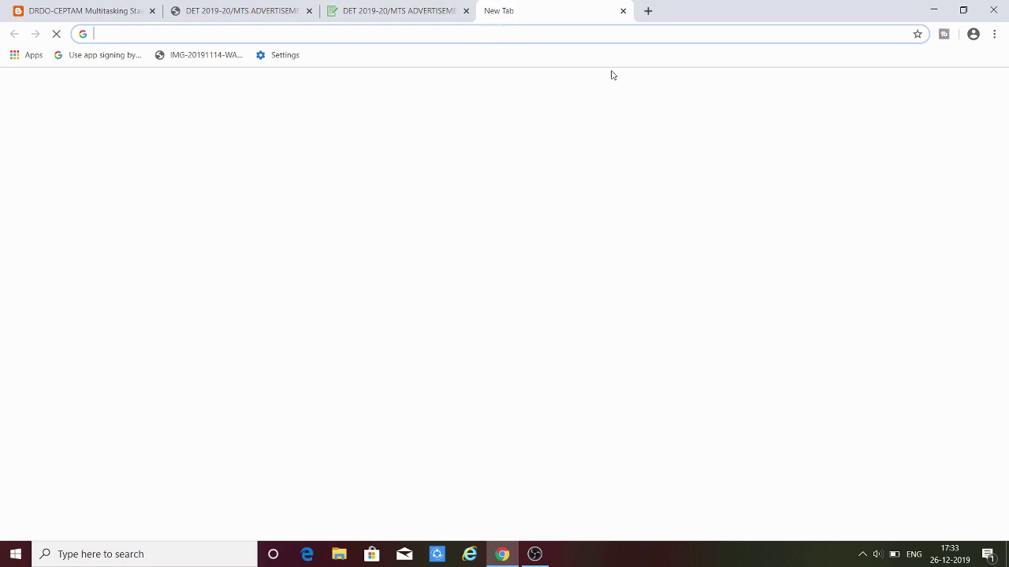
pyautogui.write('feet to ')
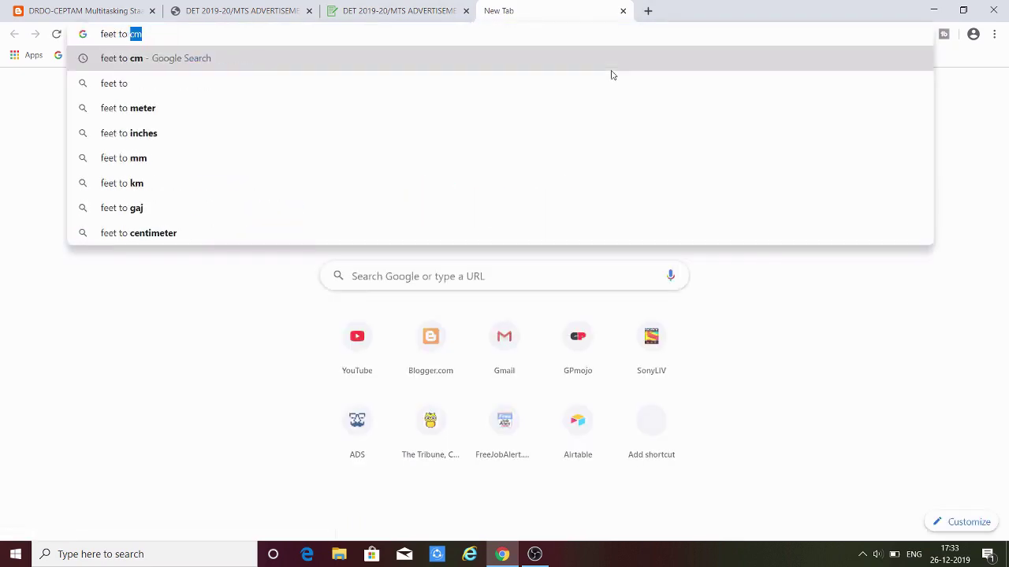
pyautogui.write('cm')
pyautogui.press('Return')
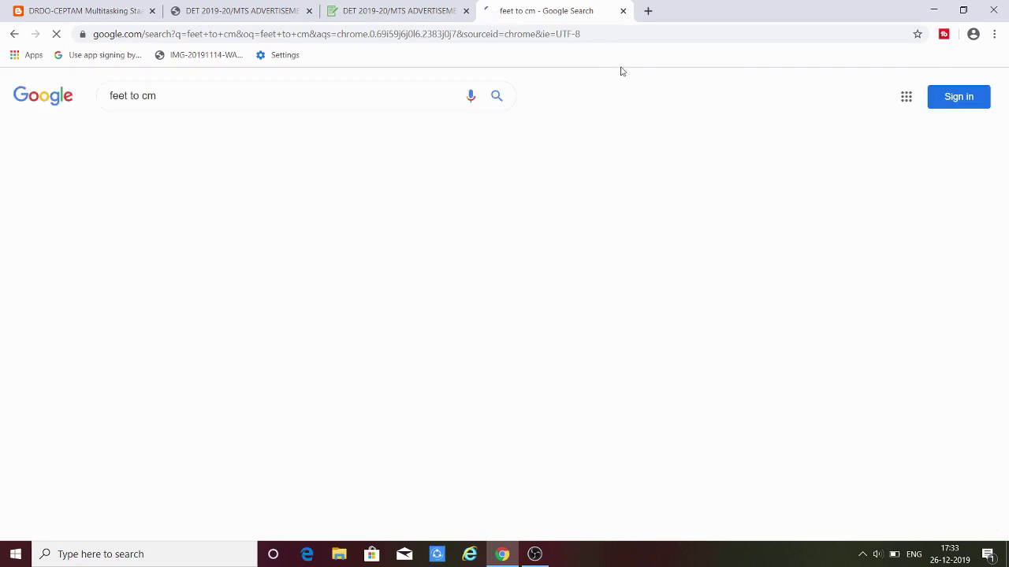
pyautogui.click(193, 244)
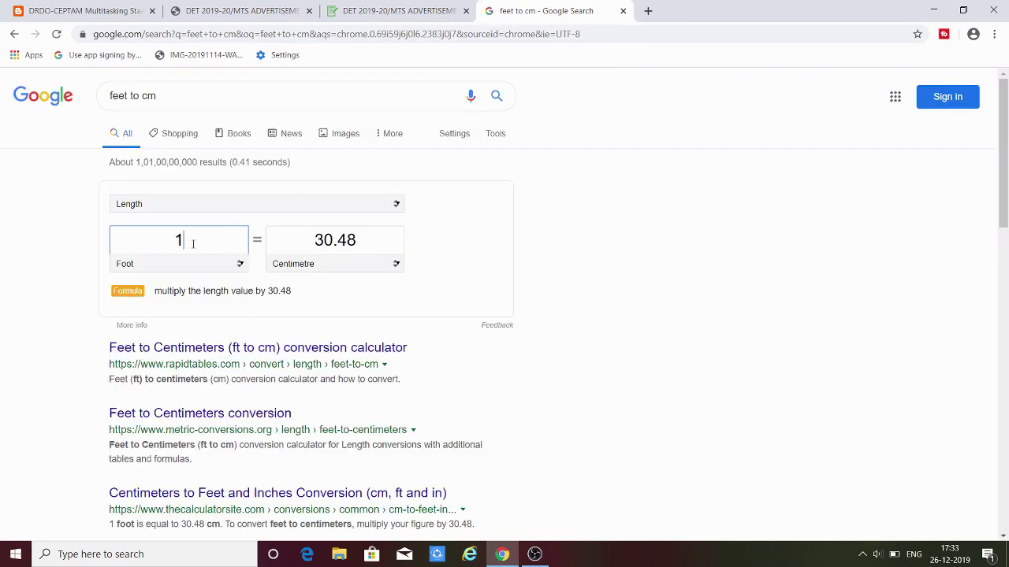
pyautogui.moveTo(193, 244); pyautogui.dragTo(171, 246)
pyautogui.write('5.9')
pyautogui.press('BackSpace')
pyautogui.write('1')
# - Change the feet value to 5.9 and read the 179.832 cm result
pyautogui.moveTo(308, 240); pyautogui.dragTo(367, 240)
pyautogui.click(217, 237)
pyautogui.doubleClick(218, 238)
pyautogui.click(217, 238)
pyautogui.write('0')
pyautogui.doubleClick(184, 239)
pyautogui.click(196, 240)
pyautogui.doubleClick(194, 240)
pyautogui.click(457, 261)
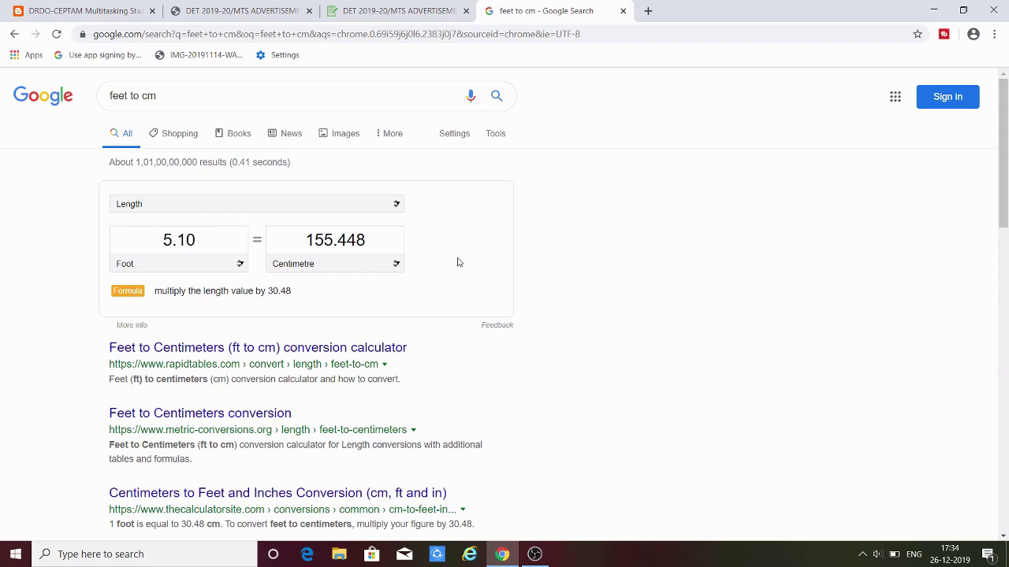
pyautogui.click(191, 240)
pyautogui.doubleClick(191, 240)
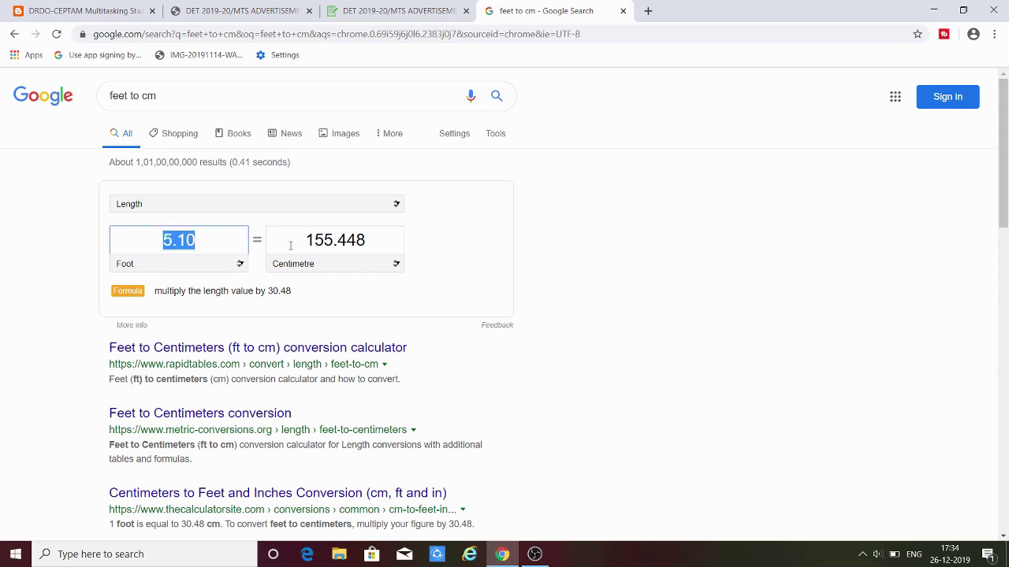
pyautogui.click(206, 240)
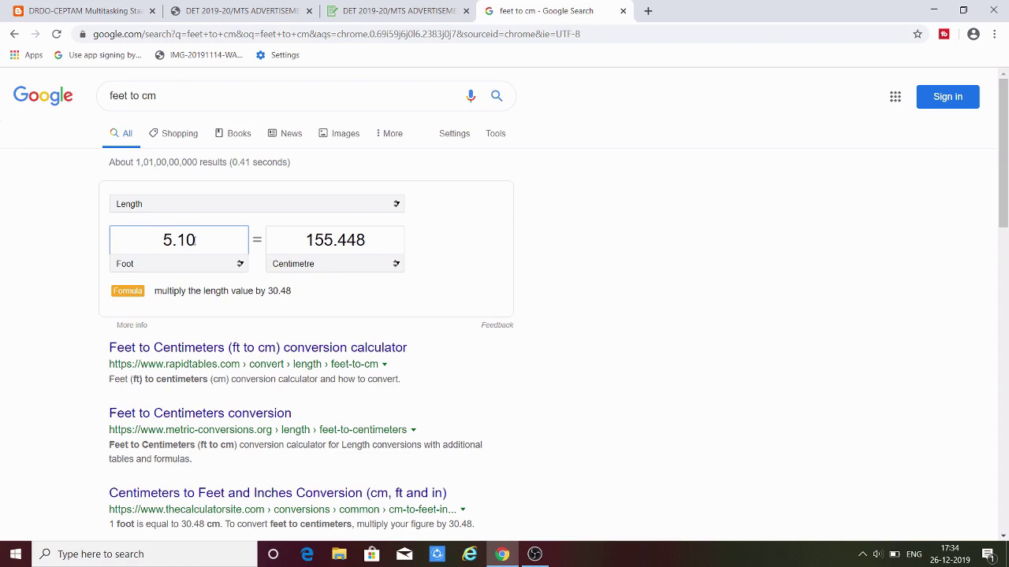
pyautogui.press('BackSpace')
pyautogui.press('BackSpace')
pyautogui.write('9')
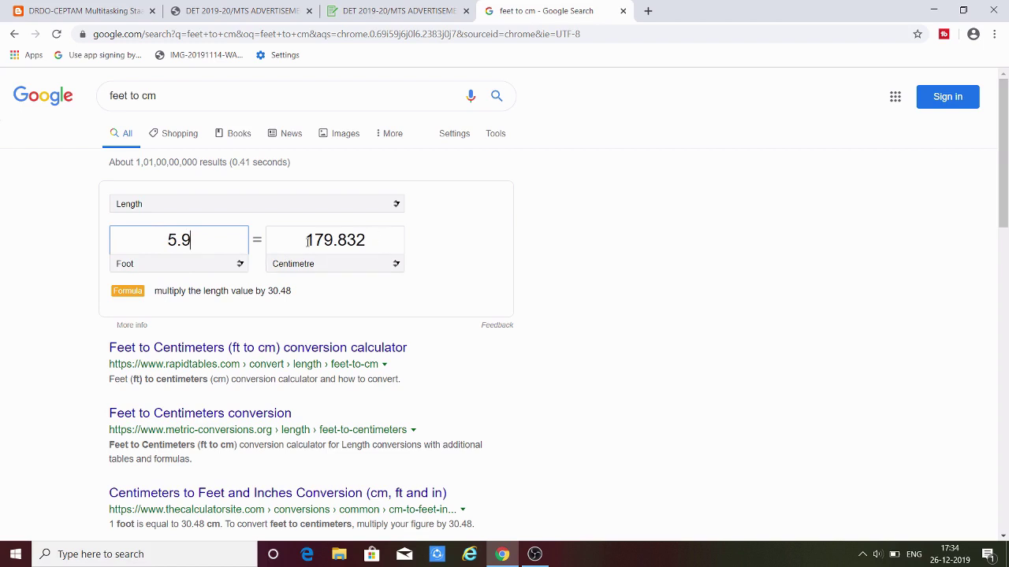
pyautogui.moveTo(307, 241); pyautogui.dragTo(366, 241)
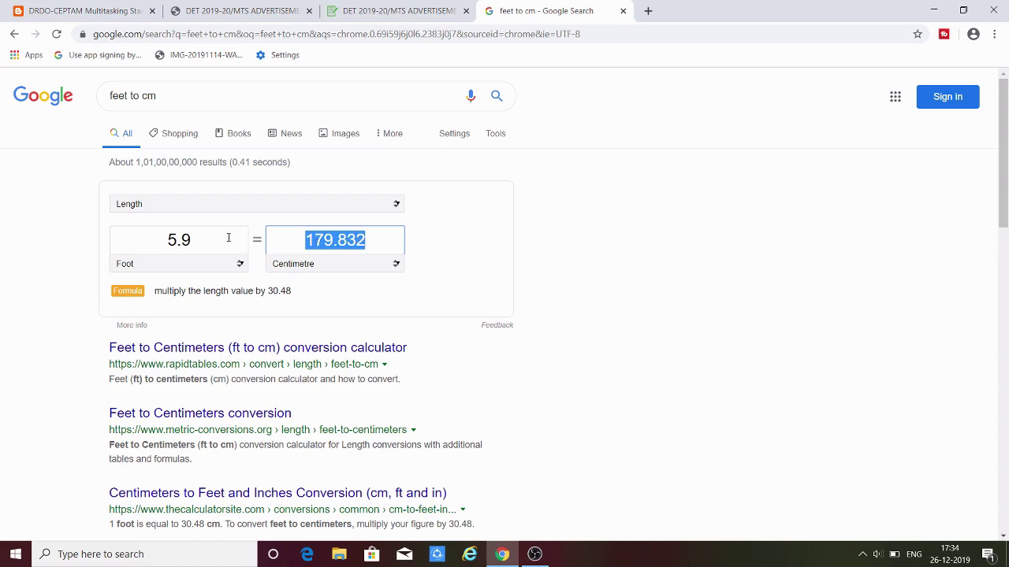
pyautogui.doubleClick(190, 240)
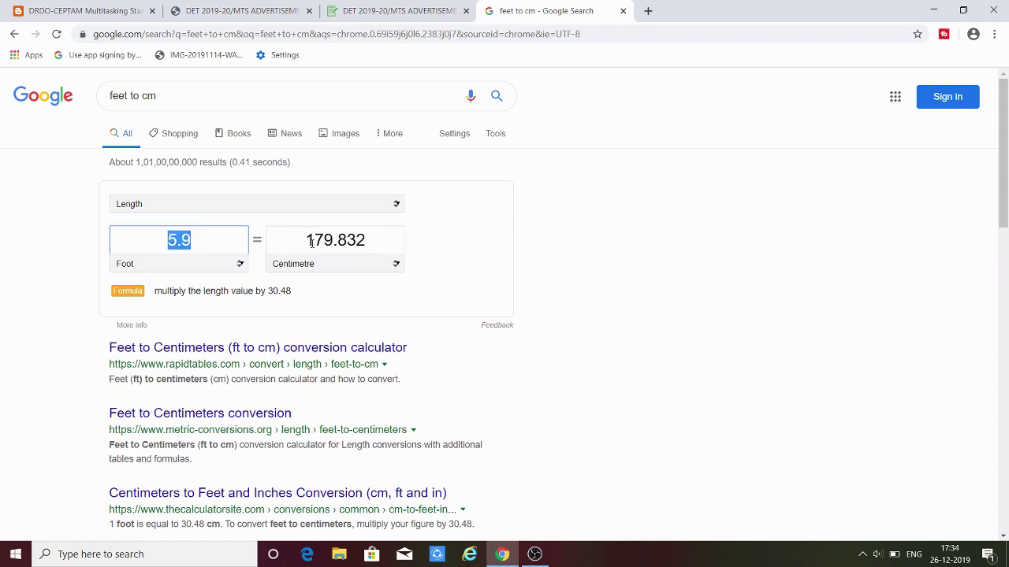
pyautogui.moveTo(306, 241); pyautogui.dragTo(366, 241)
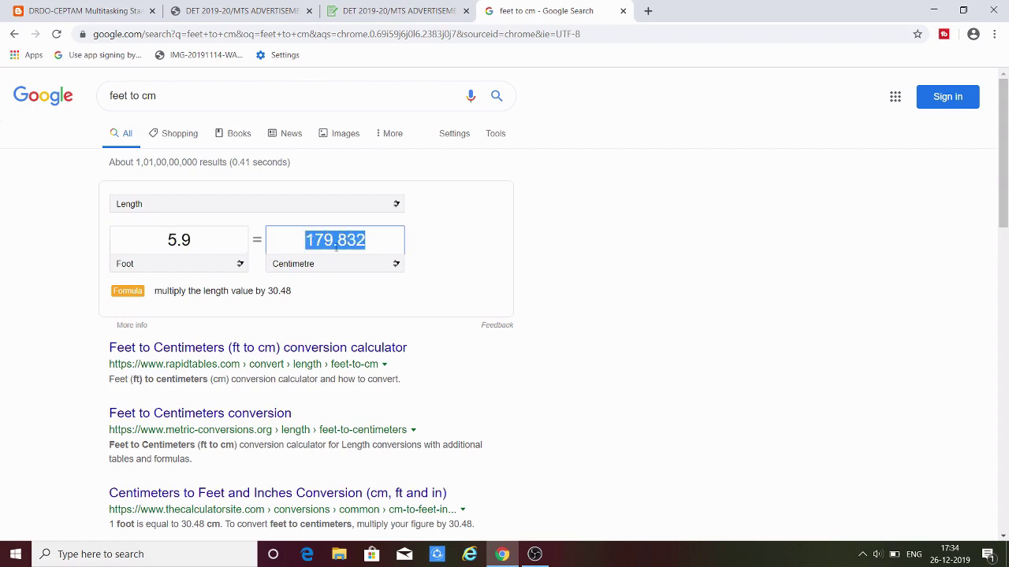
# - Back on the form, enter height 180 cm and weight 60 kg
pyautogui.click(402, 12)
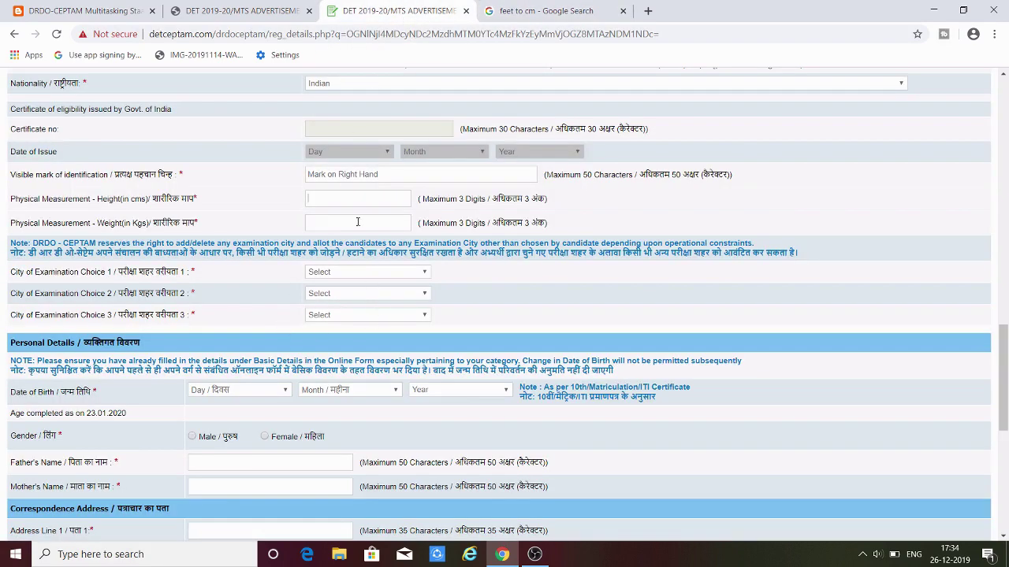
pyautogui.write('180')
pyautogui.write('60')
pyautogui.scroll(-1, 224, 283)
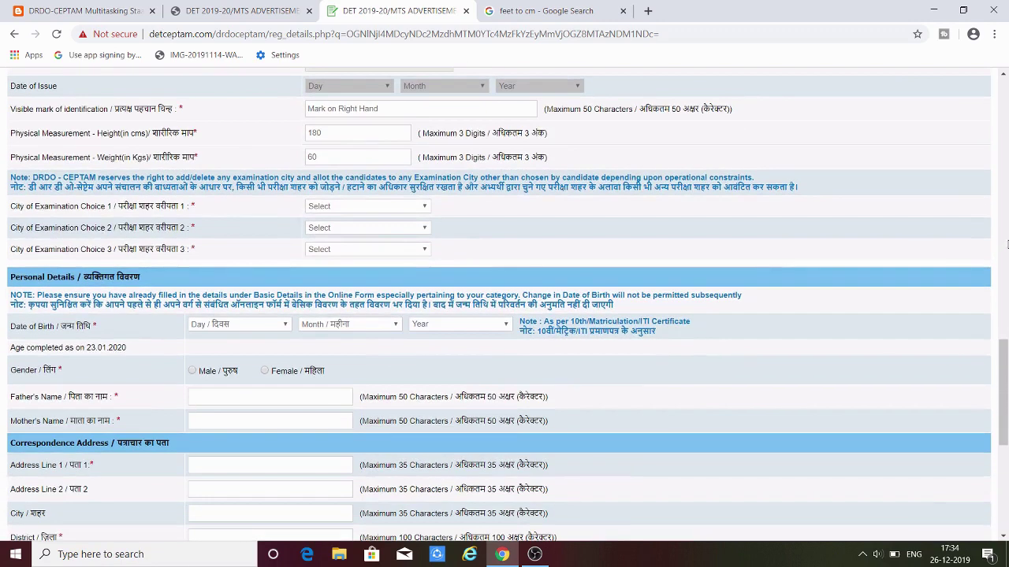
pyautogui.moveTo(1004, 379); pyautogui.dragTo(1004, 384)
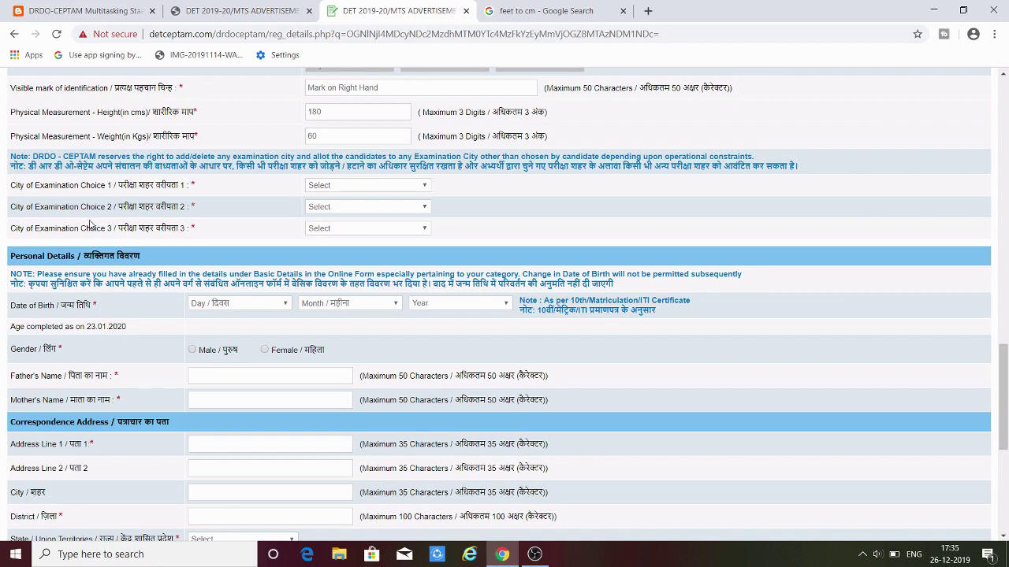
# - Pick exam cities 07 - CHANDIGARH, 11 - DELHI NCR and 10 - DEHRADUN as choices 1-3
pyautogui.click(371, 191)
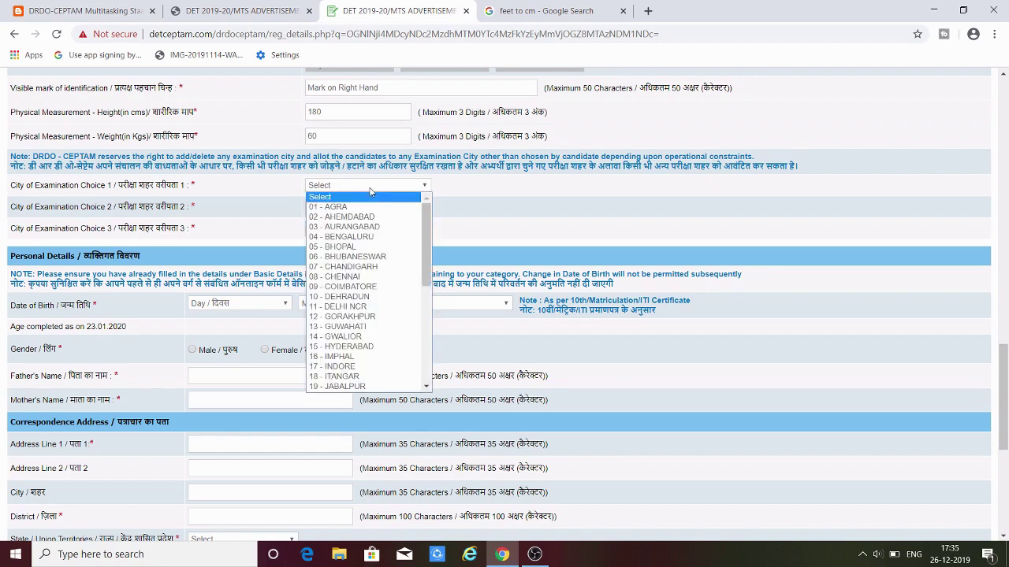
pyautogui.click(384, 268)
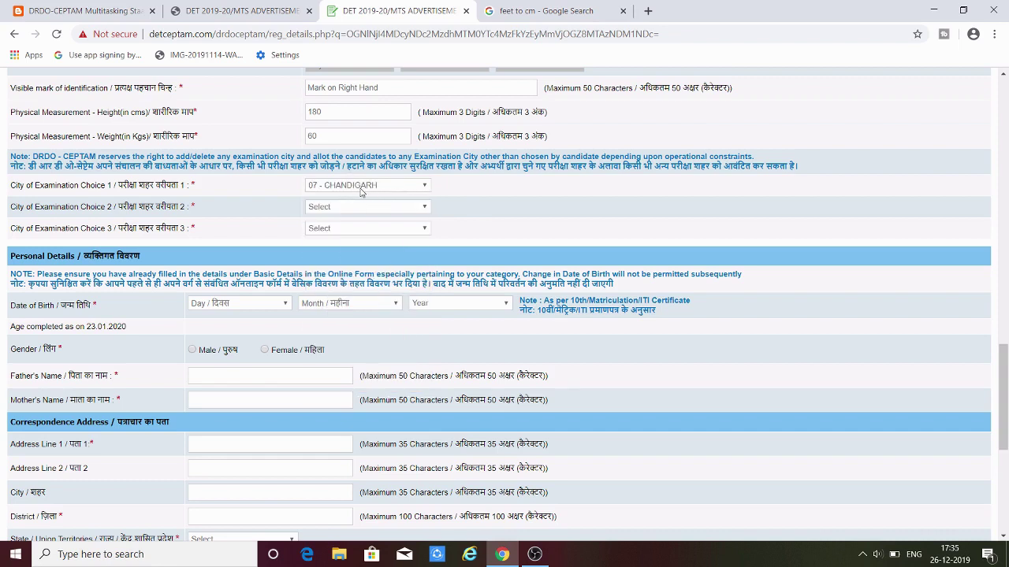
pyautogui.click(371, 208)
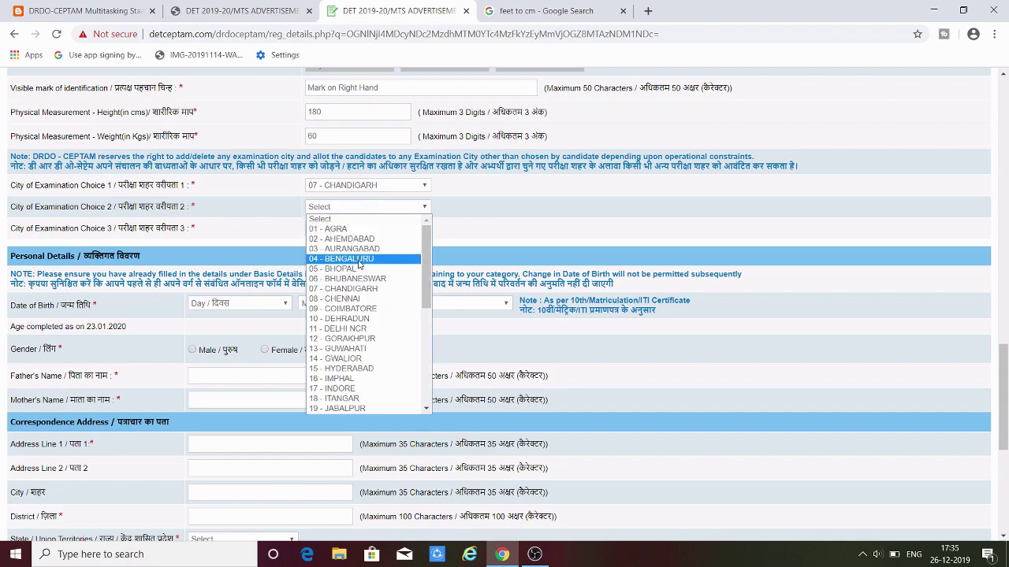
pyautogui.click(373, 329)
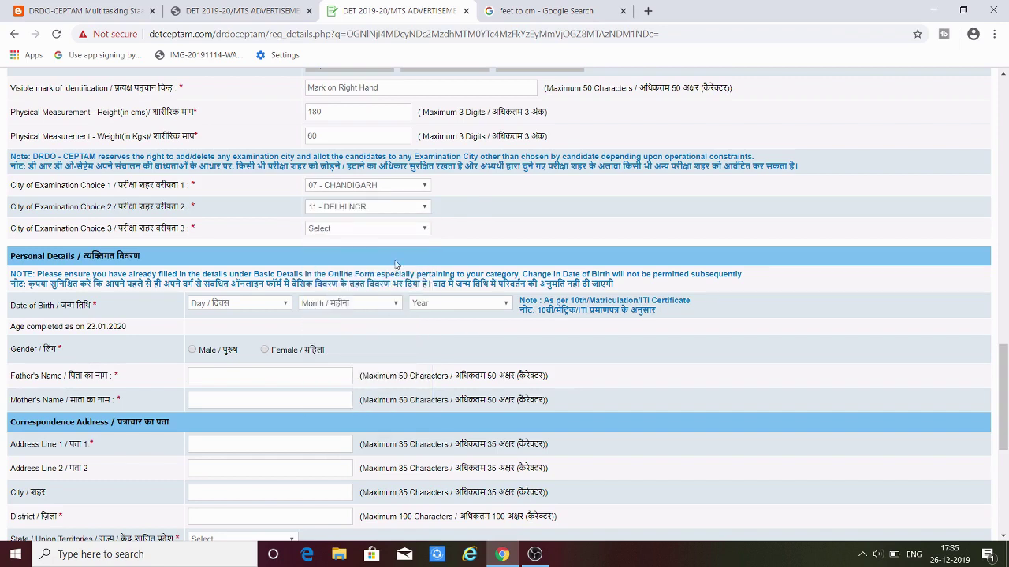
pyautogui.click(398, 229)
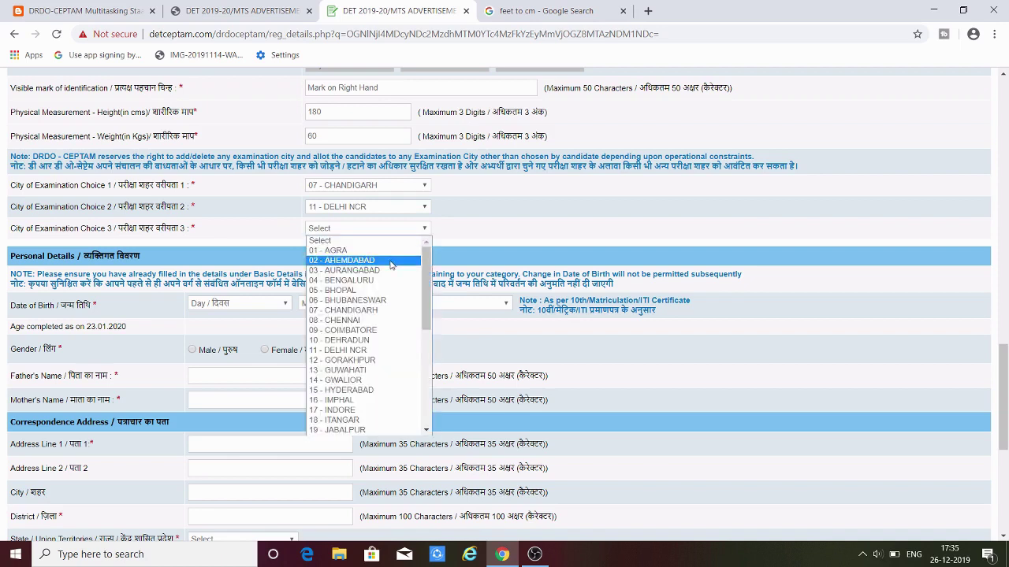
pyautogui.click(379, 341)
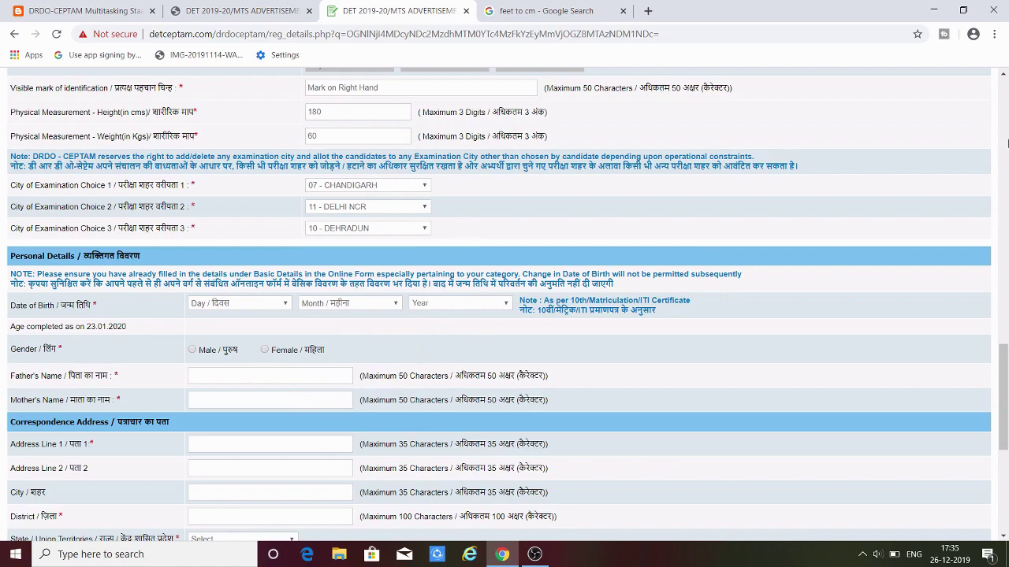
# - Set the date of birth to 01 January 2000
pyautogui.moveTo(1003, 371); pyautogui.dragTo(1007, 412)
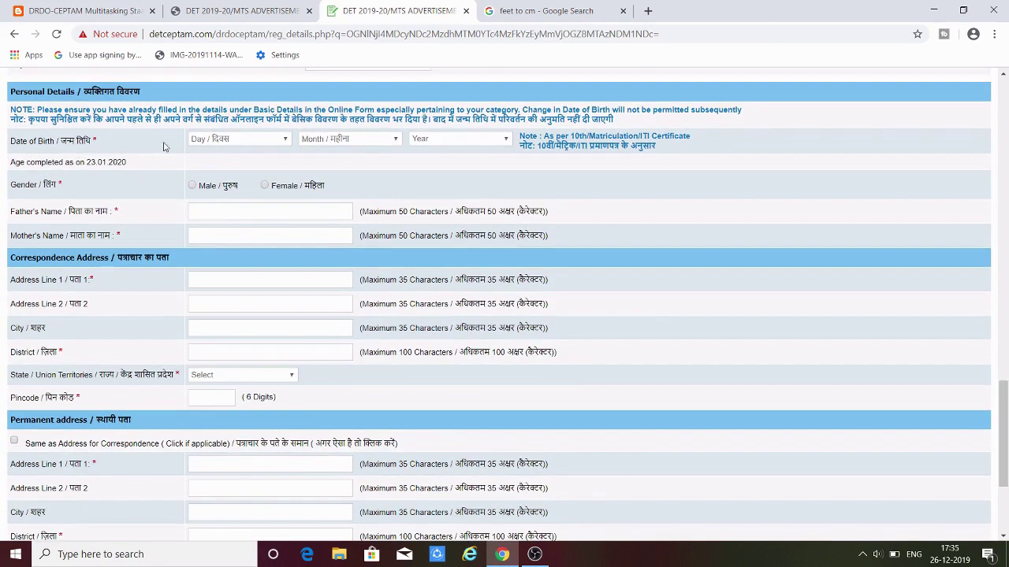
pyautogui.click(245, 145)
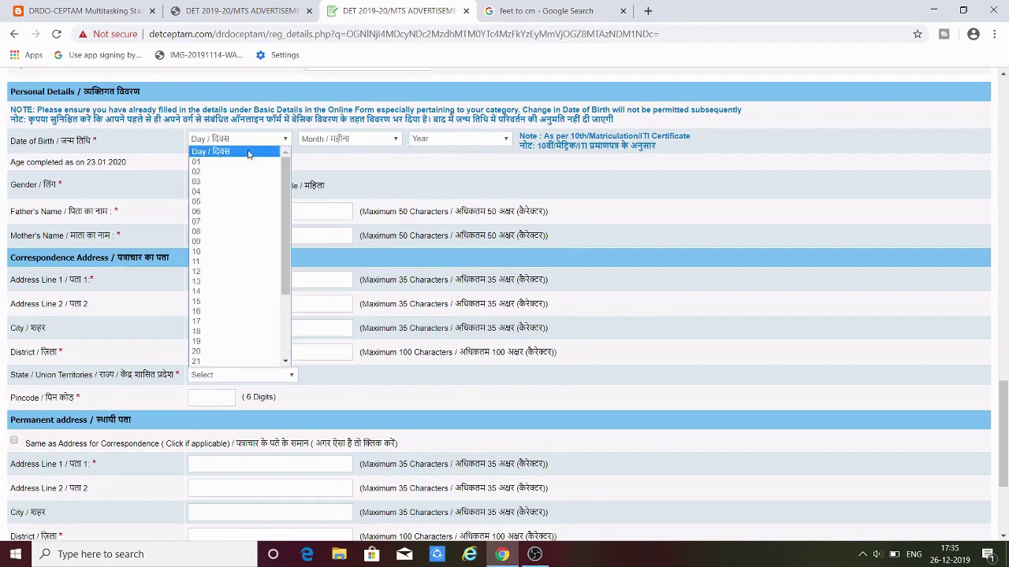
pyautogui.click(246, 163)
pyautogui.click(315, 140)
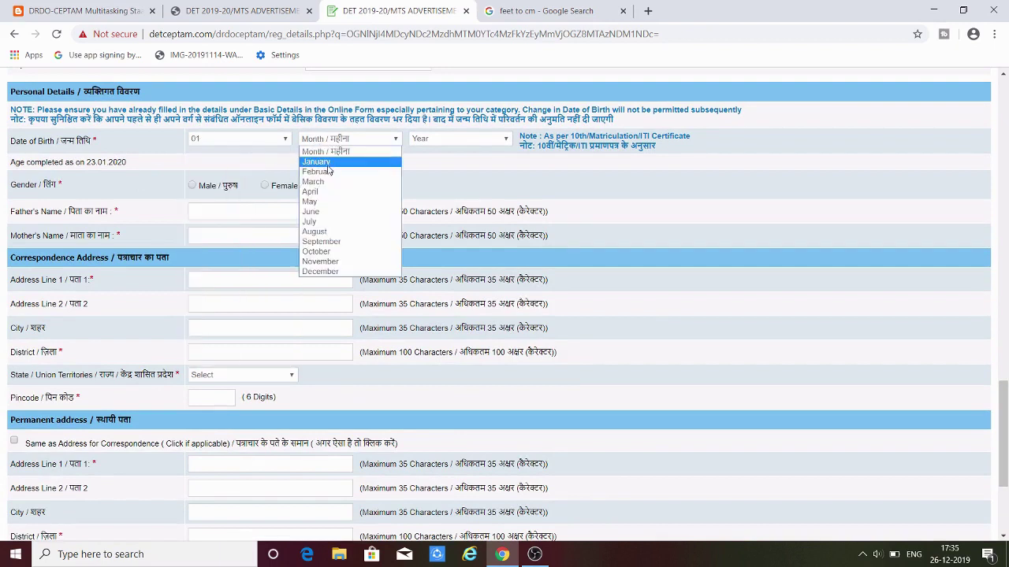
pyautogui.click(330, 162)
pyautogui.click(429, 139)
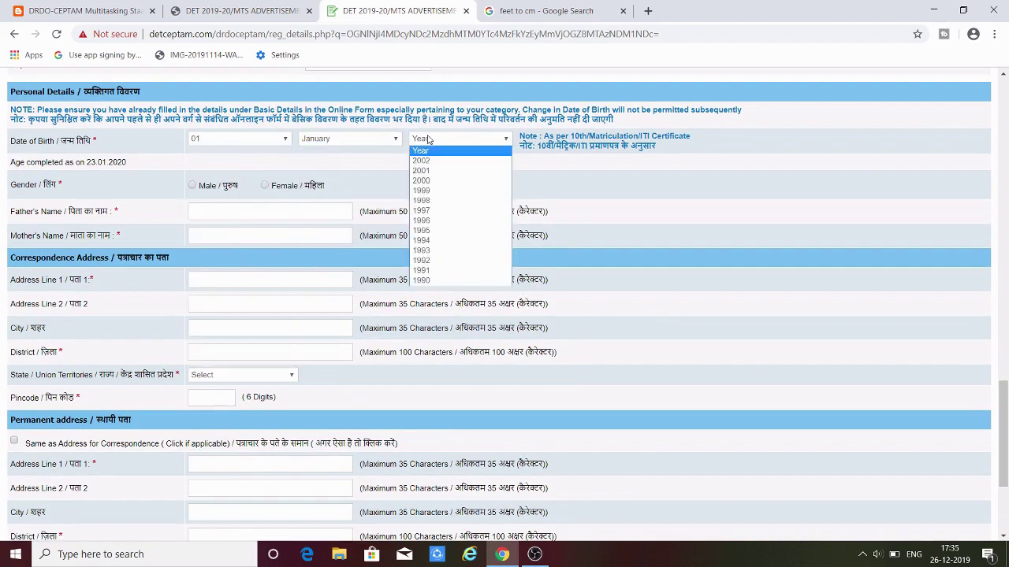
pyautogui.write('1999')
pyautogui.write('5')
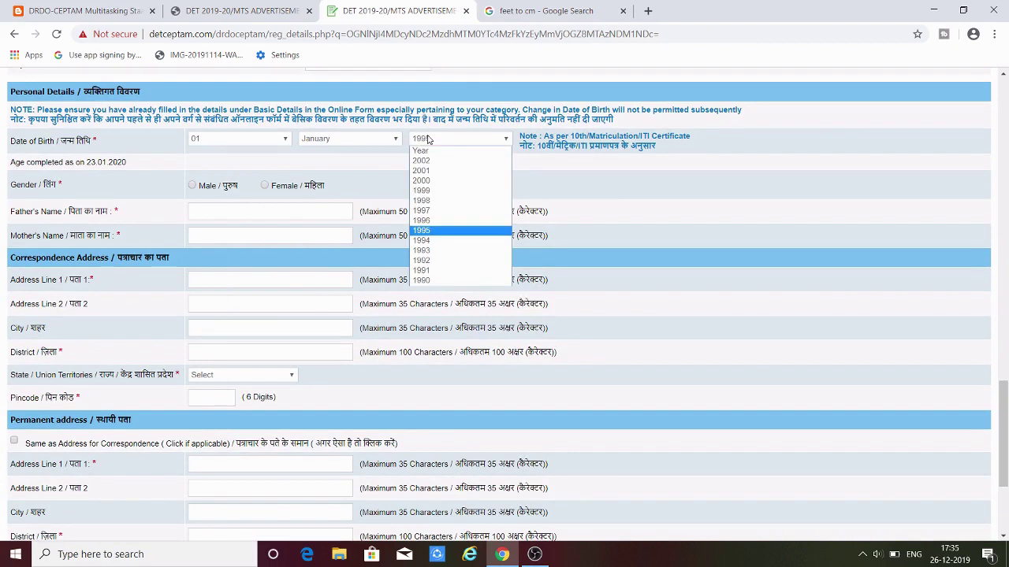
pyautogui.click(448, 231)
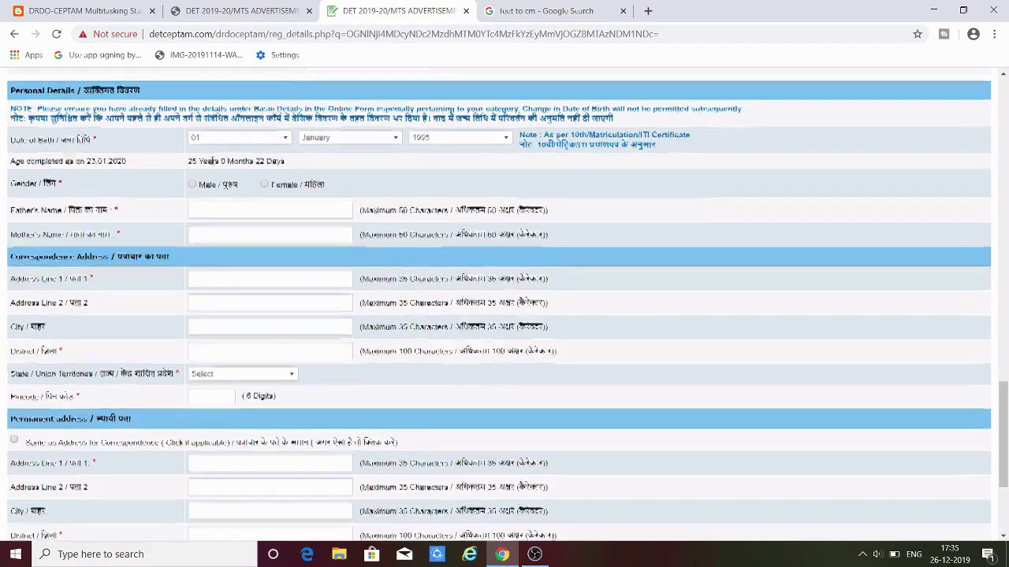
pyautogui.scroll(1, 290, 193)
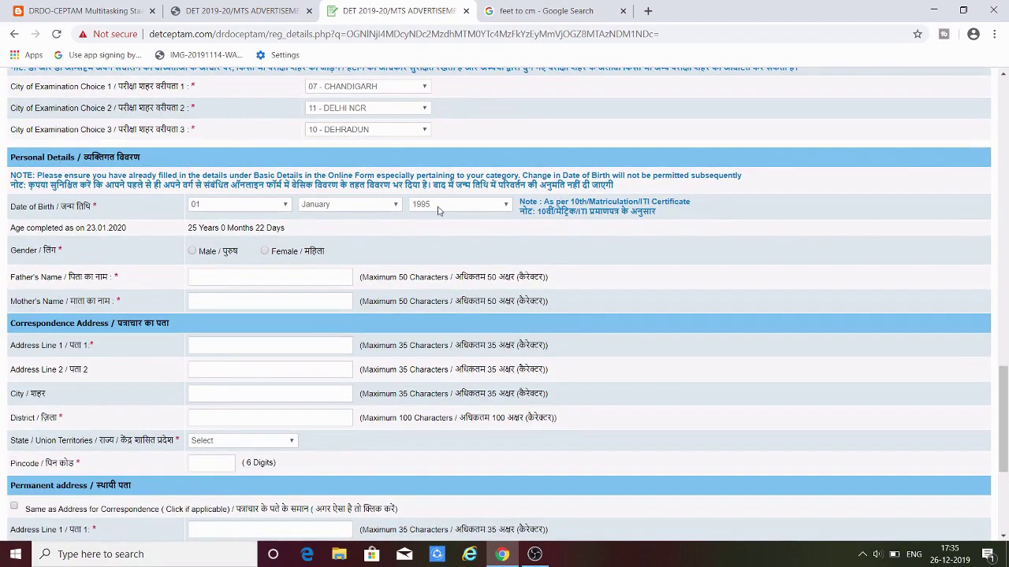
pyautogui.click(442, 204)
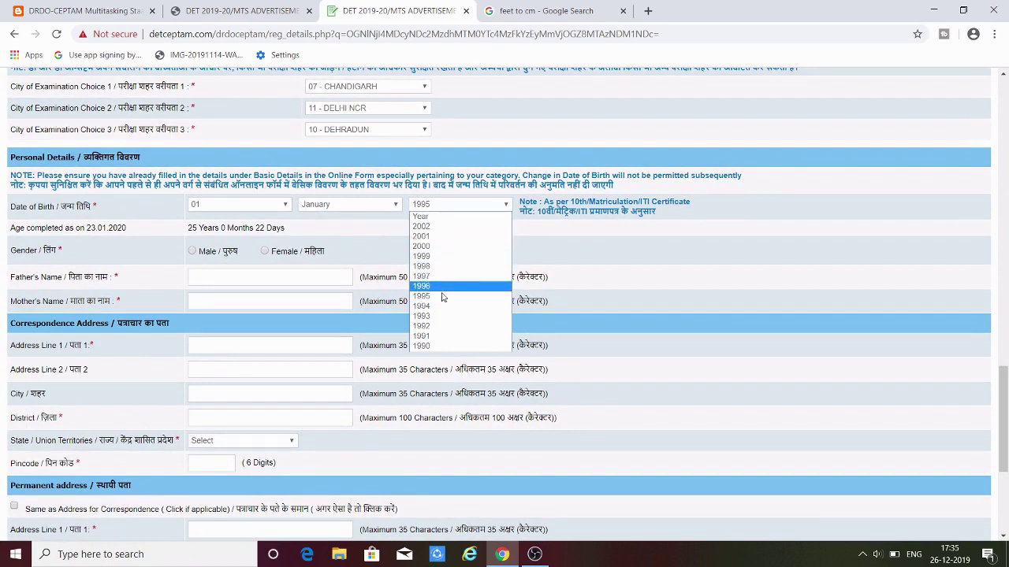
pyautogui.click(441, 250)
pyautogui.click(443, 207)
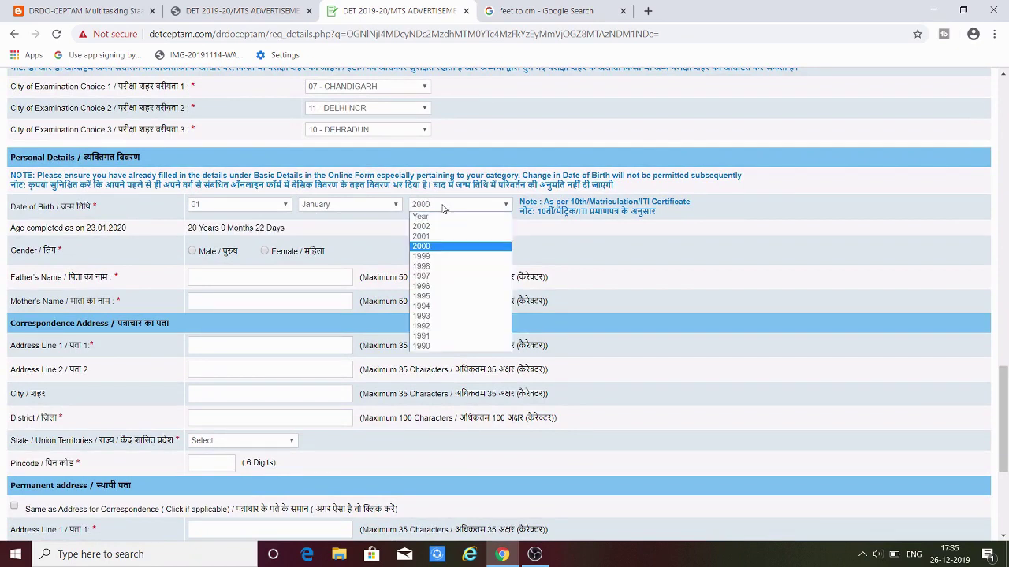
pyautogui.click(667, 256)
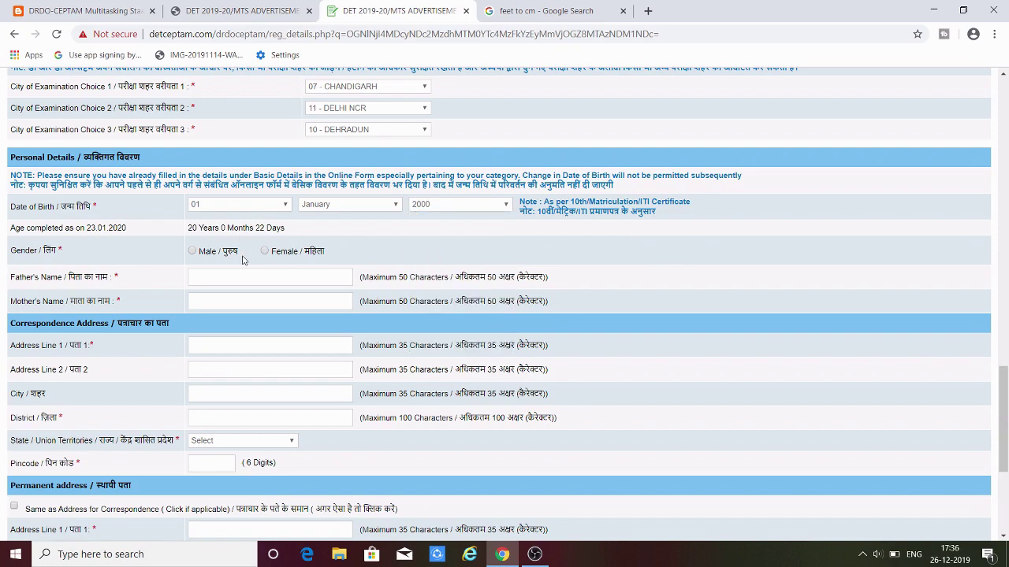
# - Set gender to Male and enter the father's and mother's names
pyautogui.click(193, 253)
pyautogui.click(203, 278)
pyautogui.press('Tab')
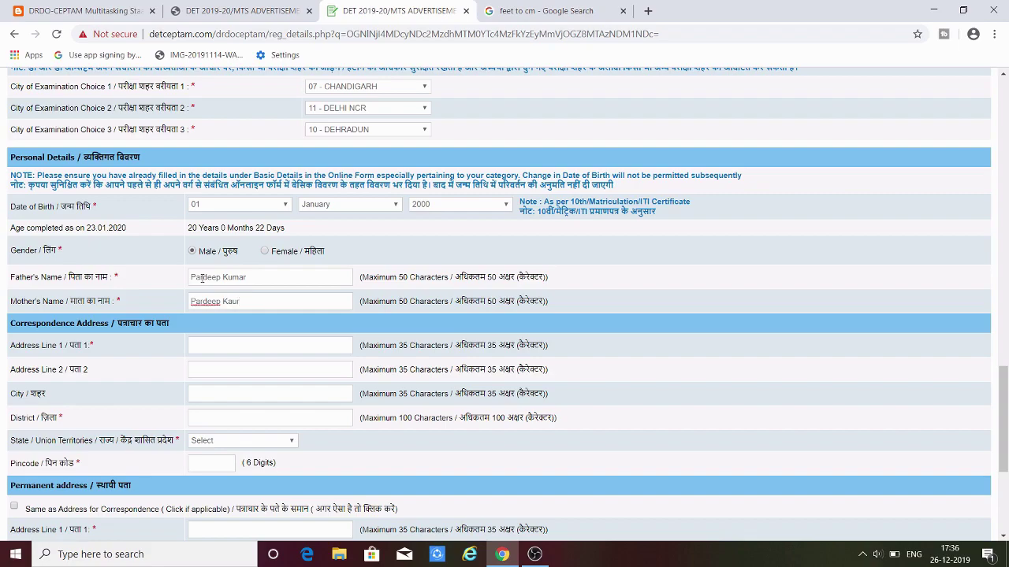
pyautogui.scroll(1, 203, 277)
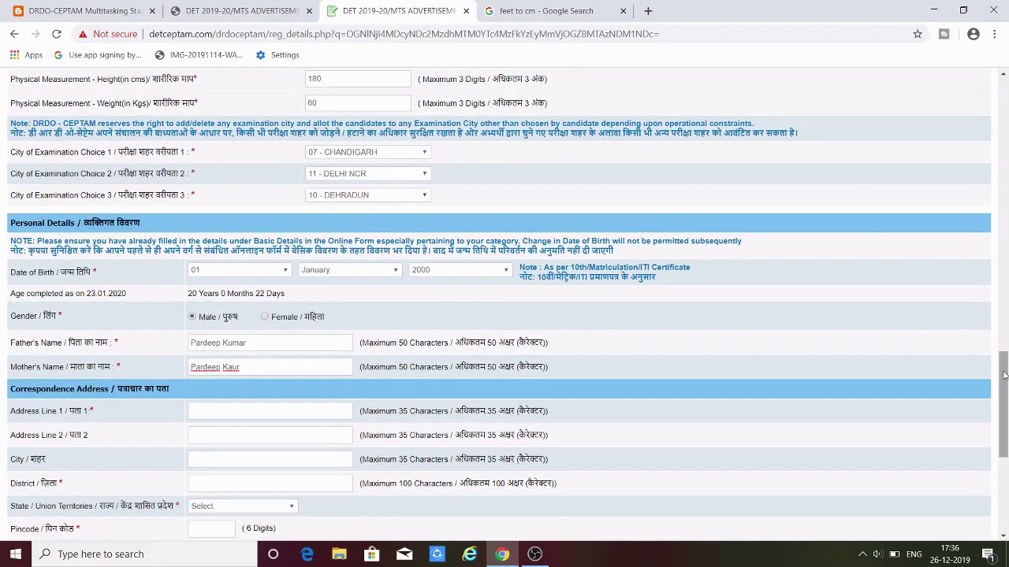
pyautogui.moveTo(1007, 372); pyautogui.dragTo(1006, 439)
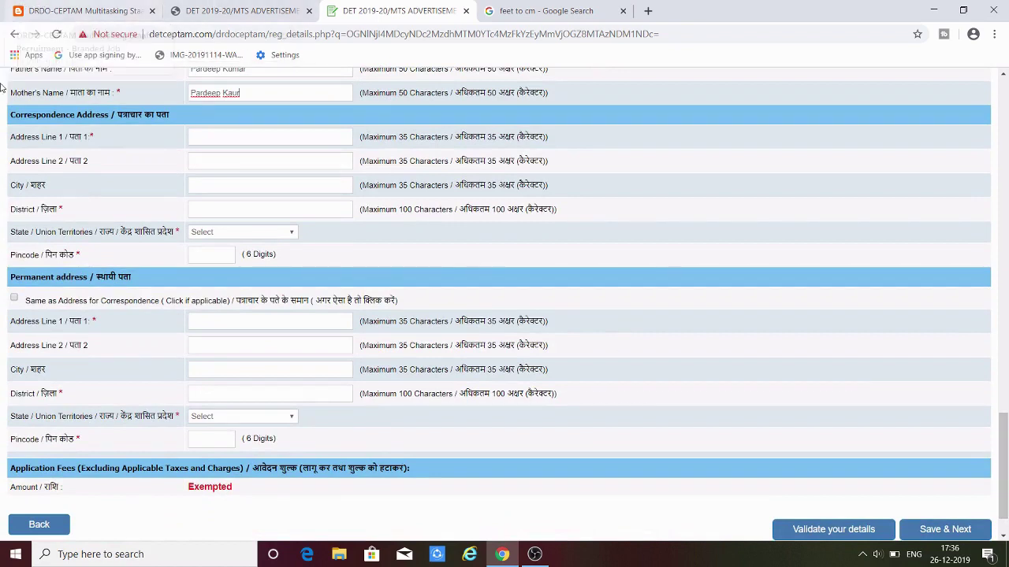
# - Type Ludhiana into the correspondence address line and the following address field
pyautogui.click(197, 138)
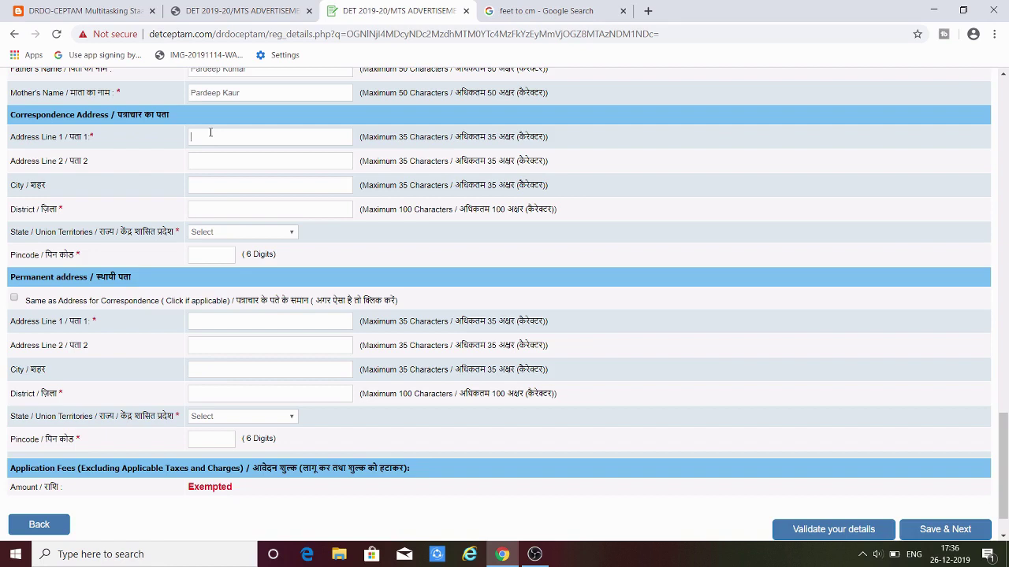
pyautogui.click(211, 132)
pyautogui.click(210, 323)
pyautogui.click(250, 134)
pyautogui.write('LudhianaLudhiana')
pyautogui.press('Tab')
pyautogui.write('LudhianaLudhiana')
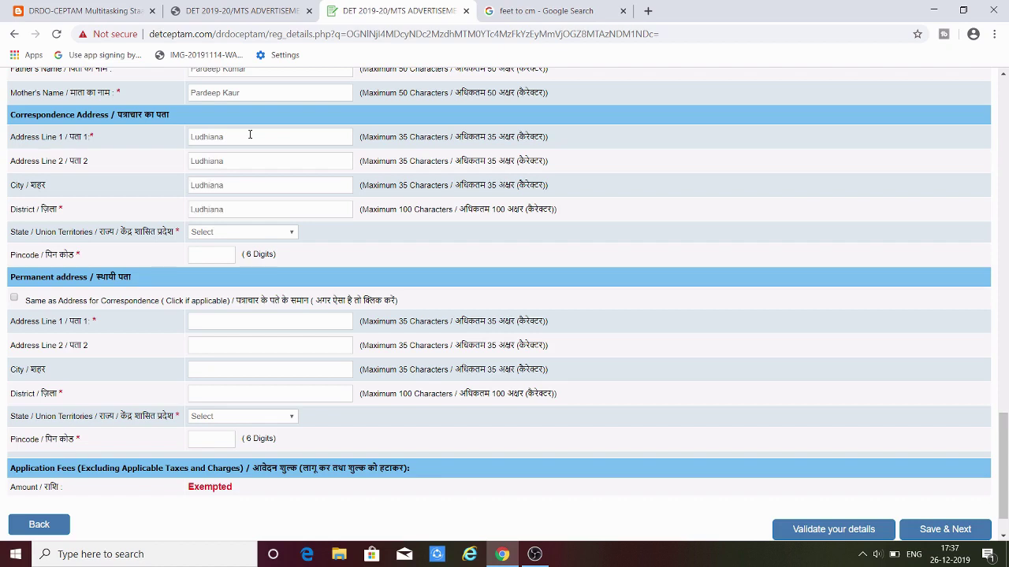
# - Choose PUNJAB as state, enter the pincode, and make the permanent address the same
pyautogui.click(243, 231)
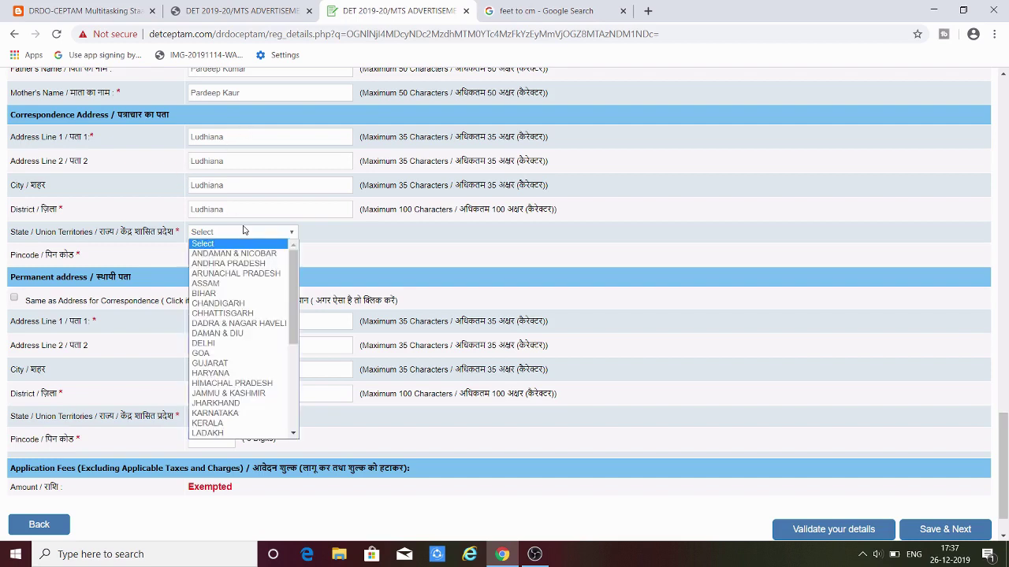
pyautogui.write('pun')
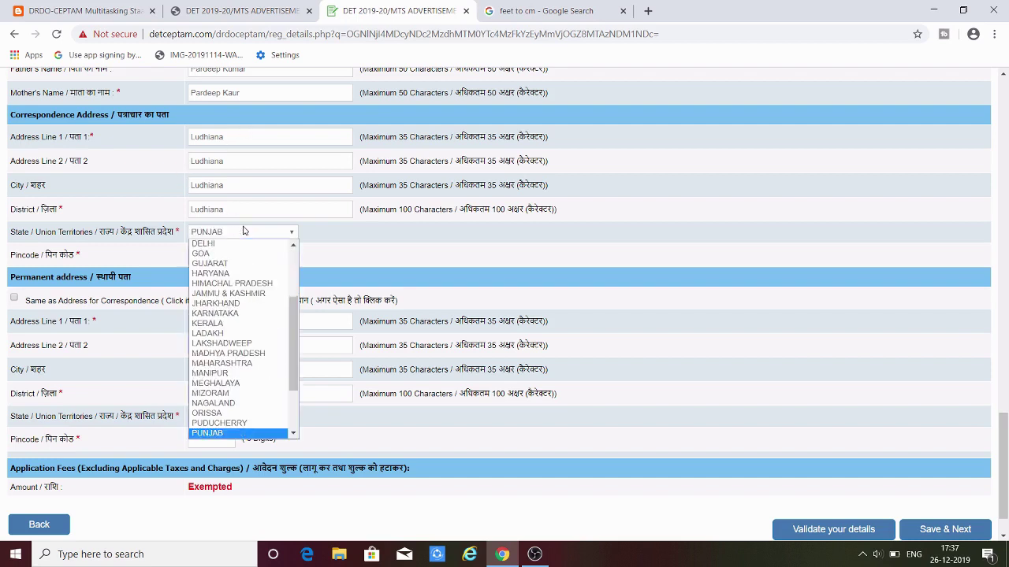
pyautogui.press('Return')
pyautogui.click(230, 253)
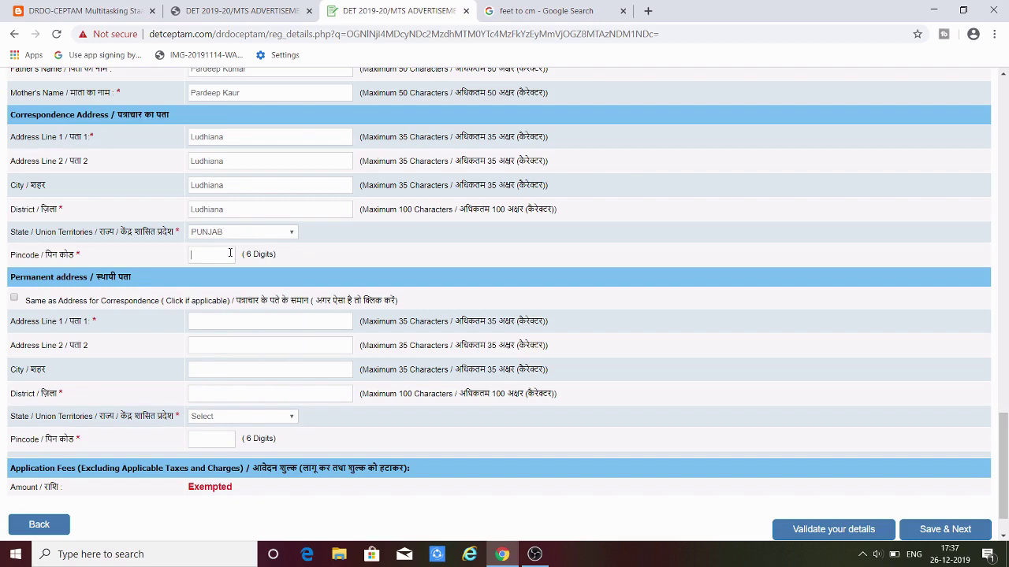
pyautogui.write('151501')
pyautogui.click(15, 298)
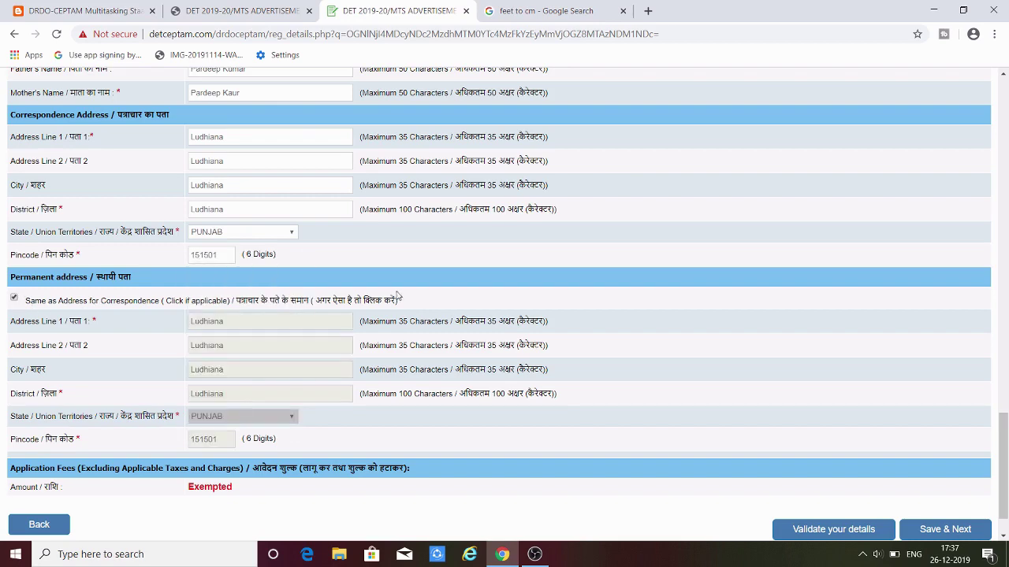
pyautogui.scroll(-1, 398, 295)
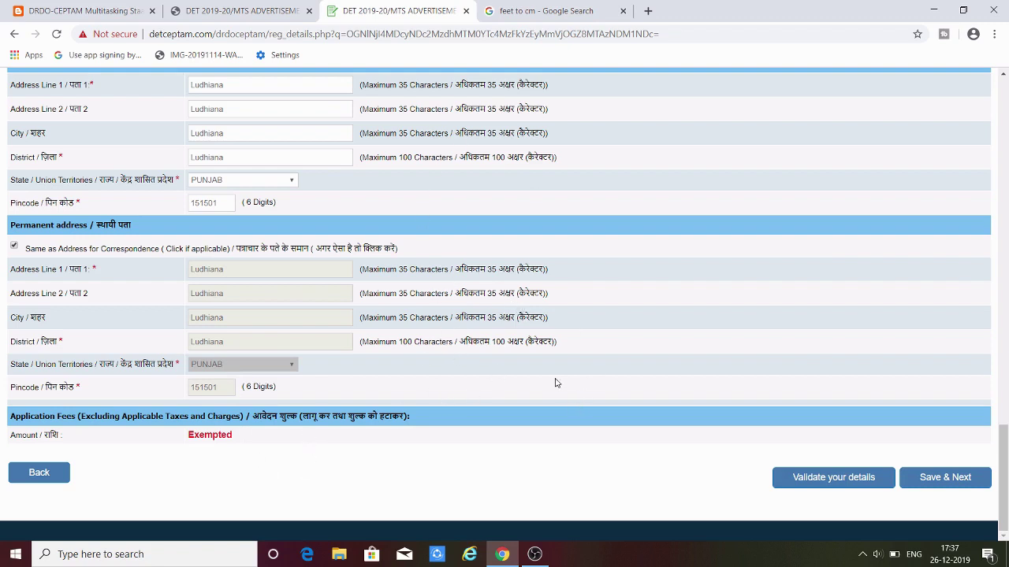
# - Validate the details, then blank the year of birth and validate again
pyautogui.click(839, 483)
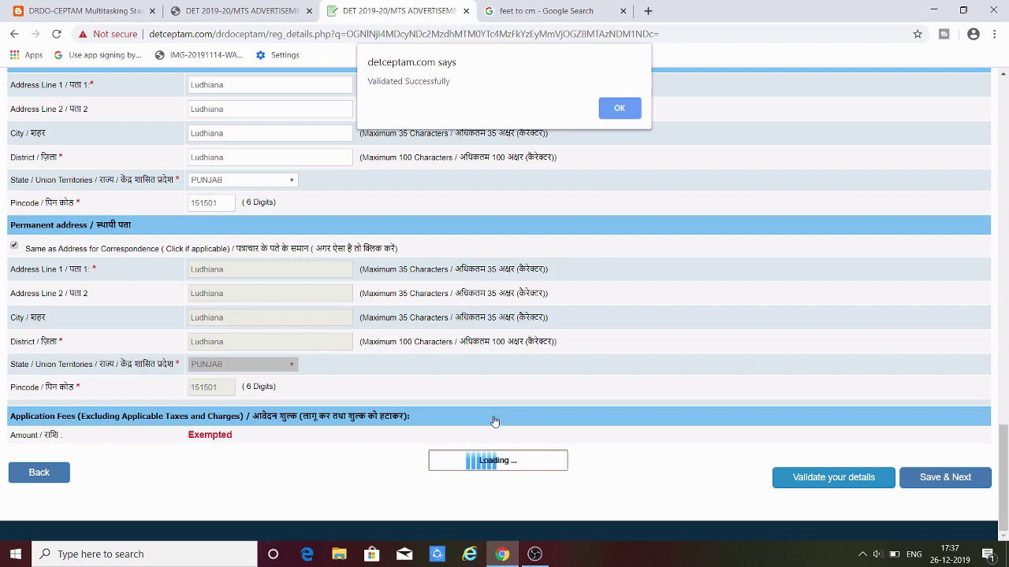
pyautogui.click(623, 115)
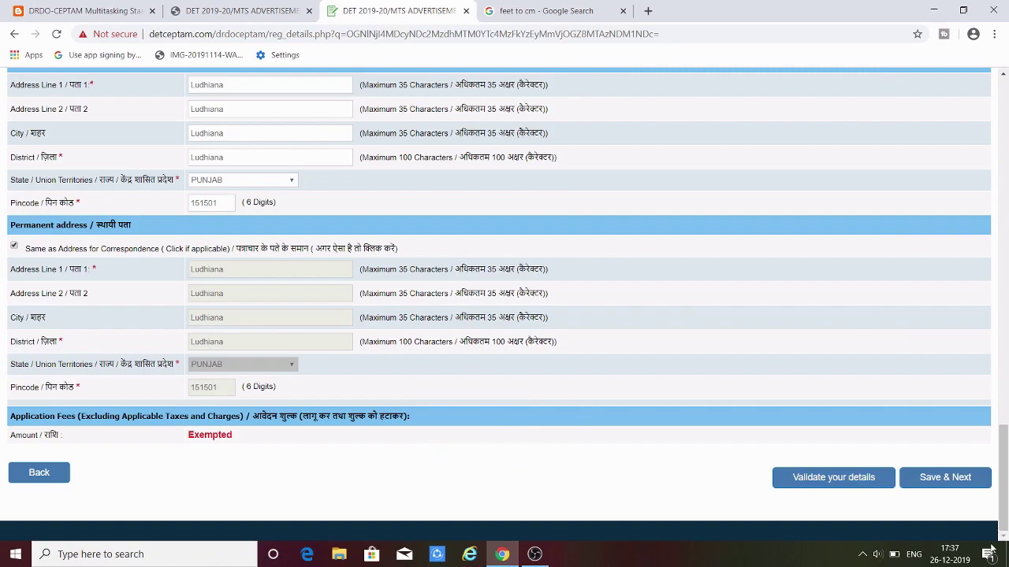
pyautogui.moveTo(1006, 461); pyautogui.dragTo(1004, 347)
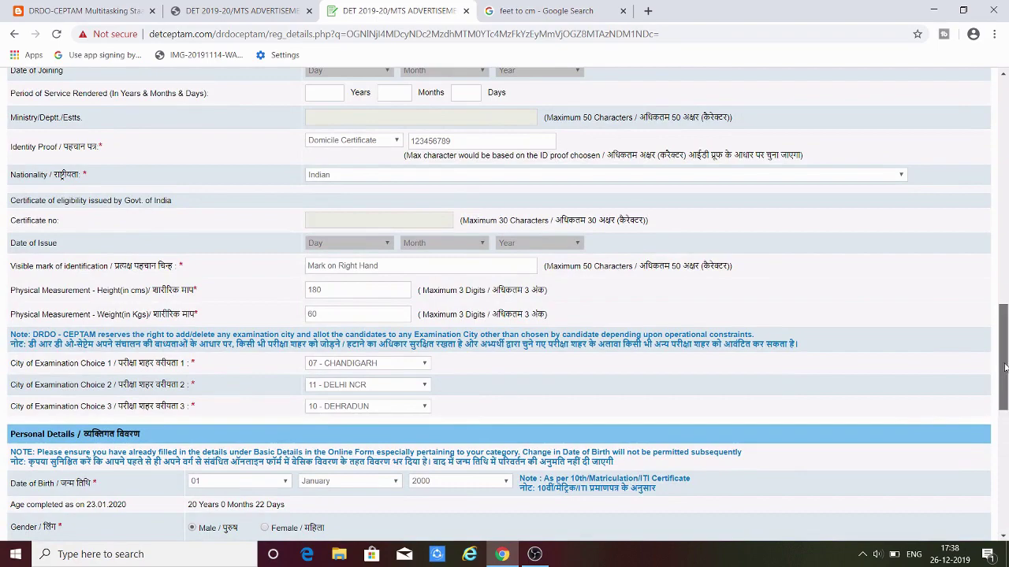
pyautogui.moveTo(1002, 368); pyautogui.dragTo(1006, 390)
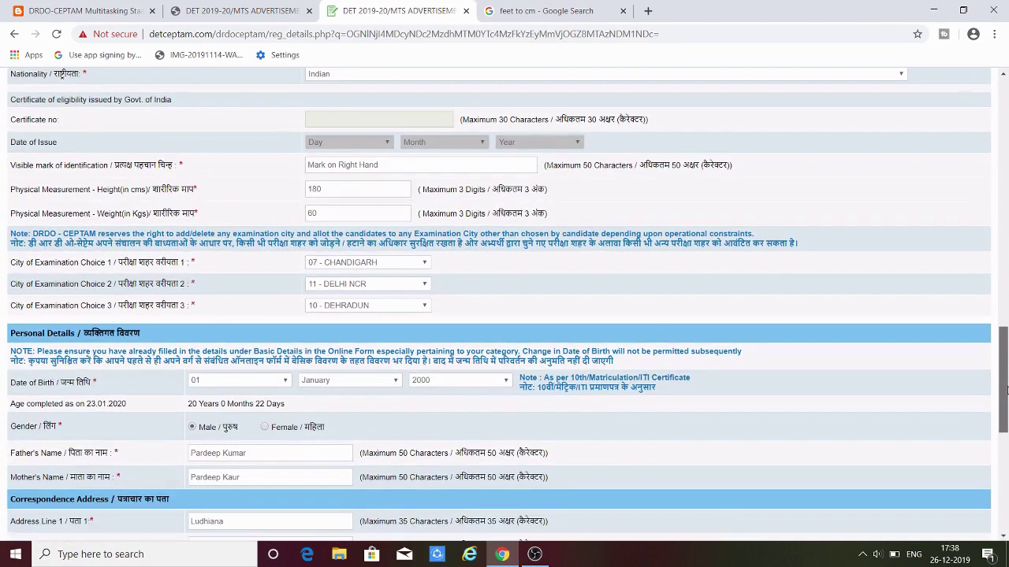
pyautogui.click(504, 379)
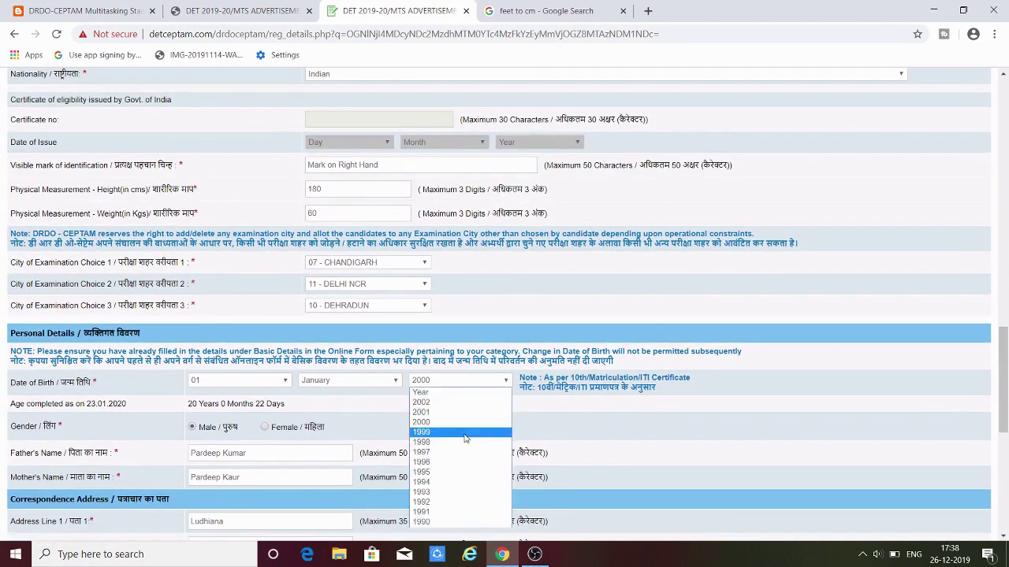
pyautogui.click(476, 393)
pyautogui.scroll(-6, 885, 352)
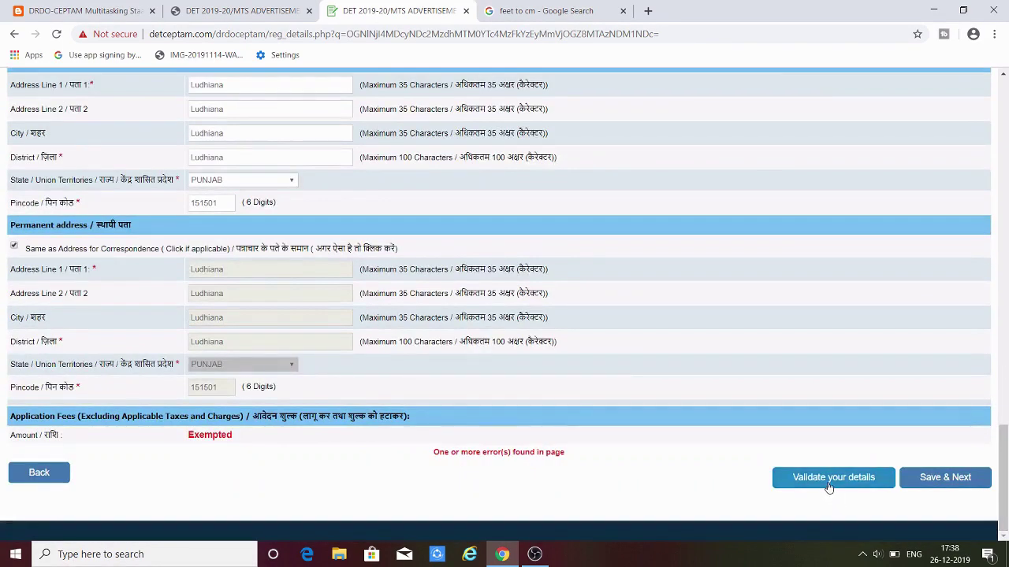
pyautogui.click(829, 482)
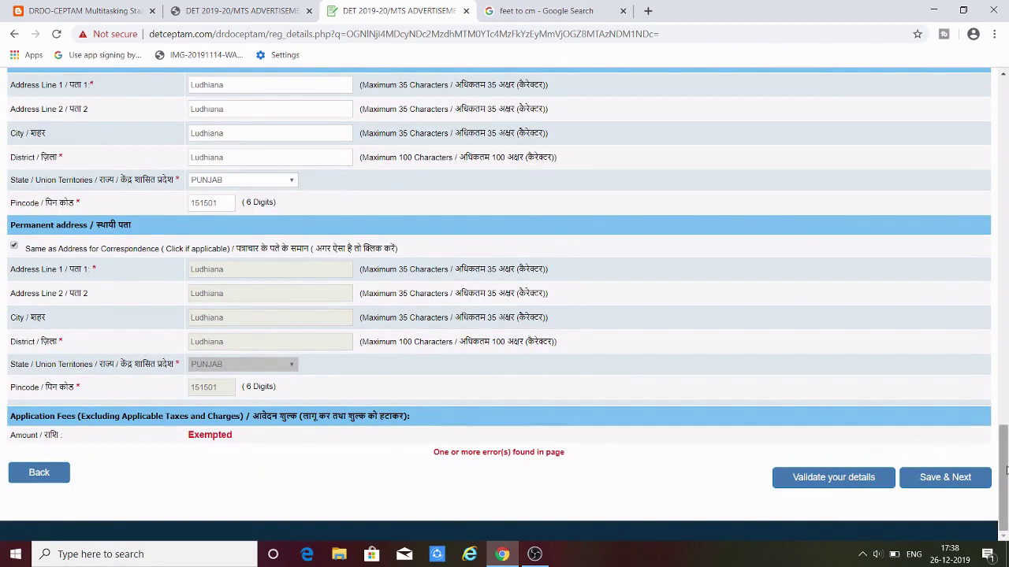
# - Restore the birth year to 2000 and validate the form successfully
pyautogui.scroll(1, 1005, 457)
pyautogui.moveTo(1005, 457); pyautogui.dragTo(1006, 403)
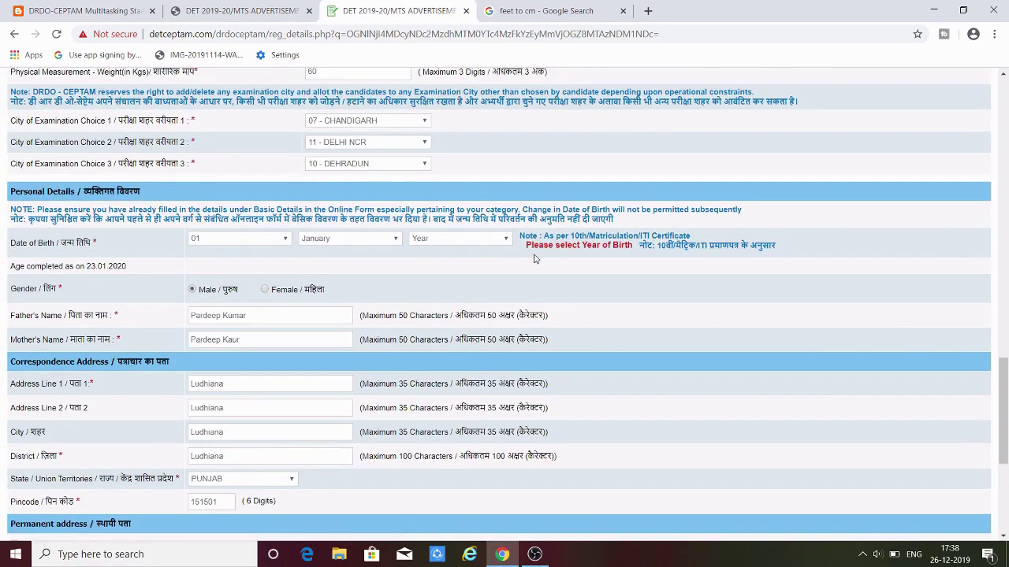
pyautogui.click(498, 244)
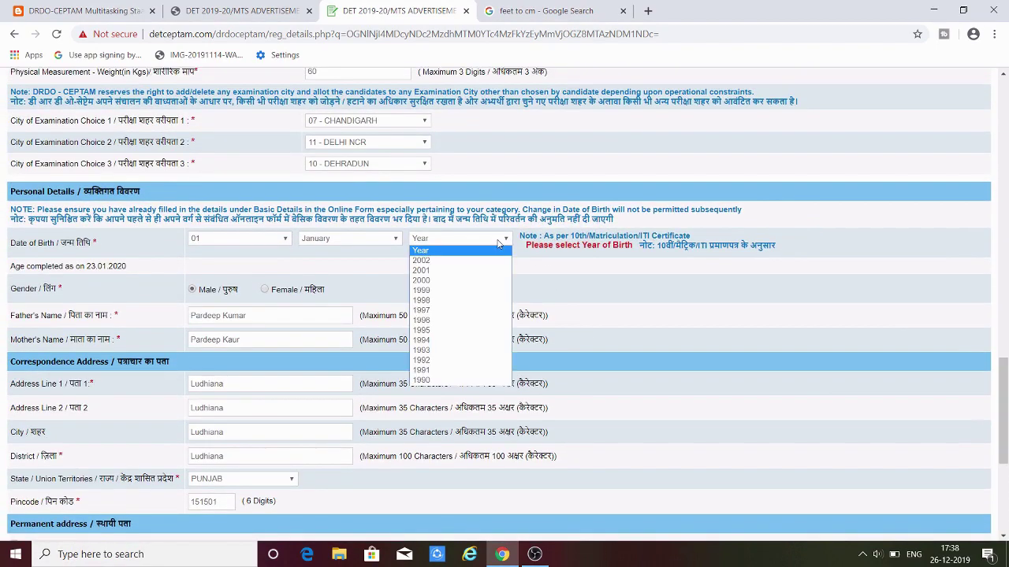
pyautogui.press('Down')
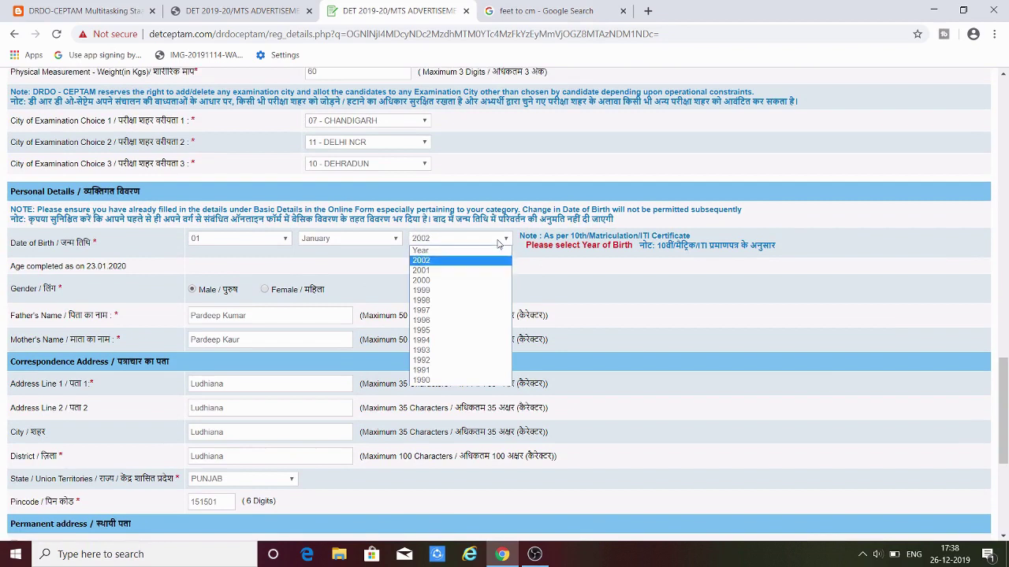
pyautogui.press('Down')
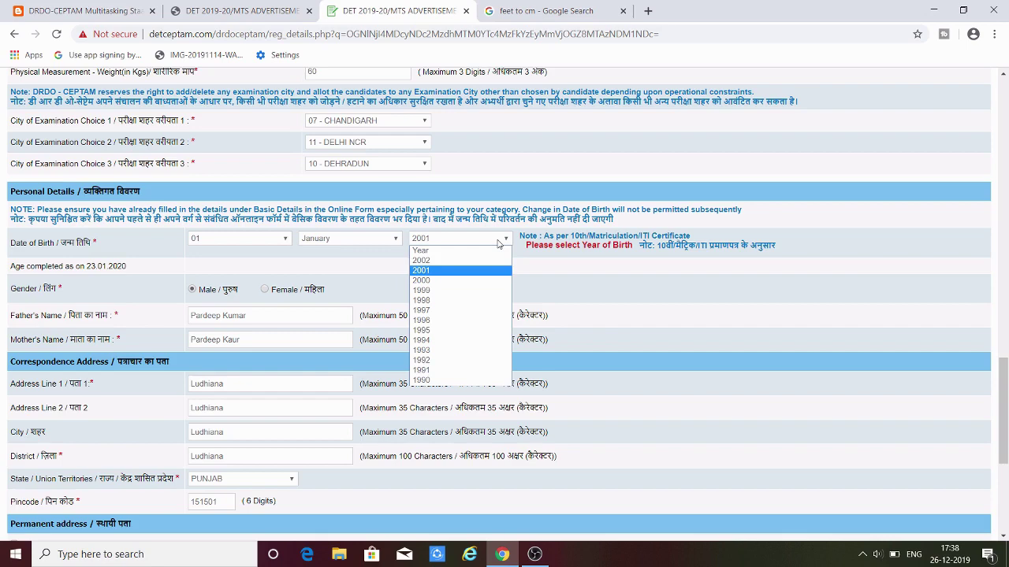
pyautogui.press('Down')
pyautogui.press('Return')
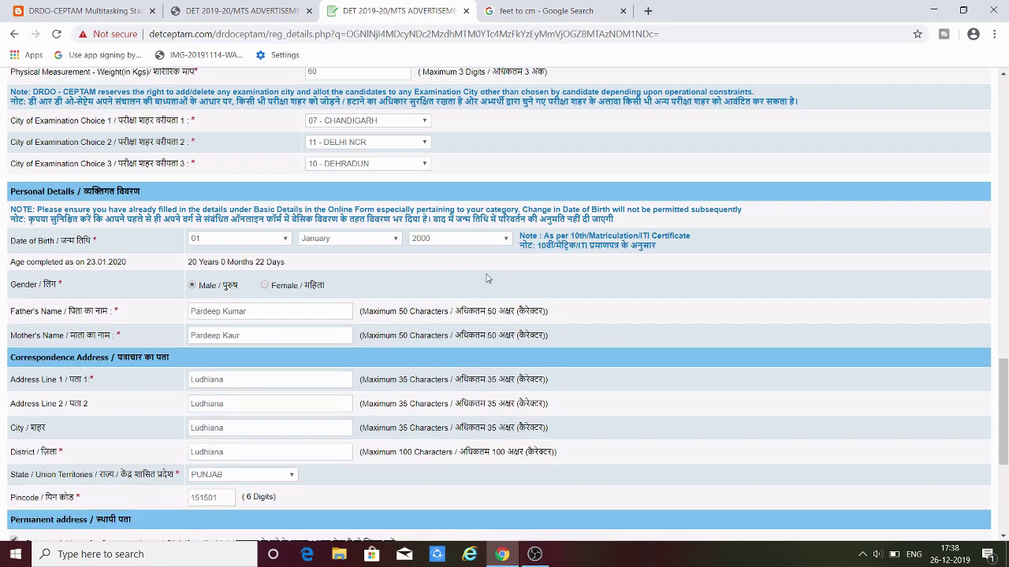
pyautogui.moveTo(996, 424); pyautogui.dragTo(996, 492)
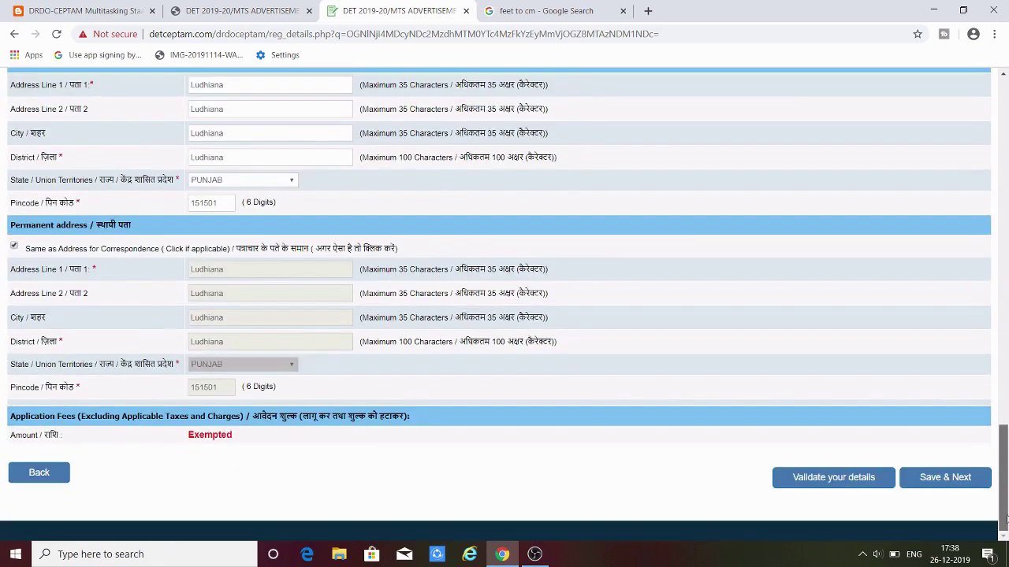
pyautogui.click(845, 482)
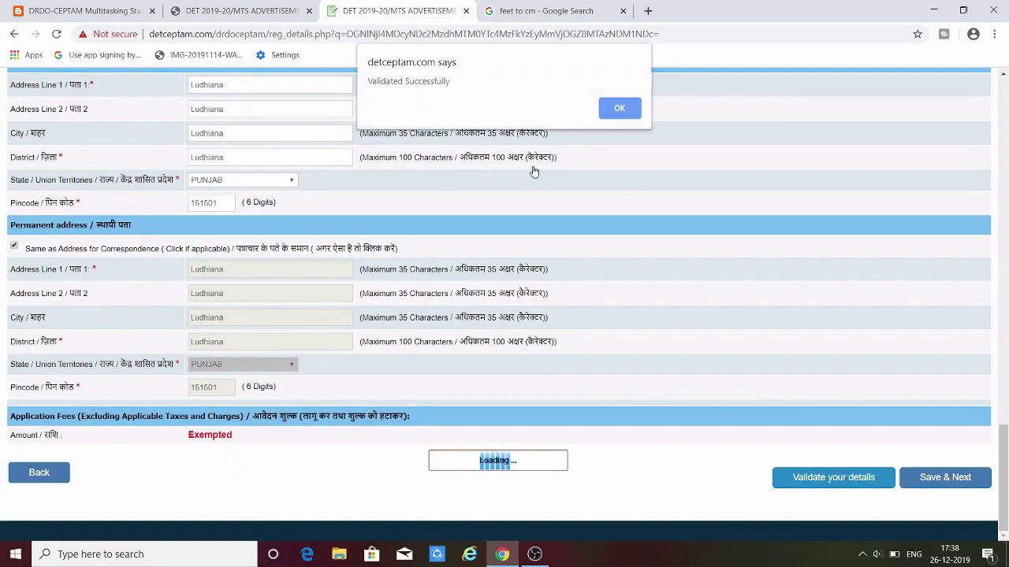
pyautogui.click(616, 110)
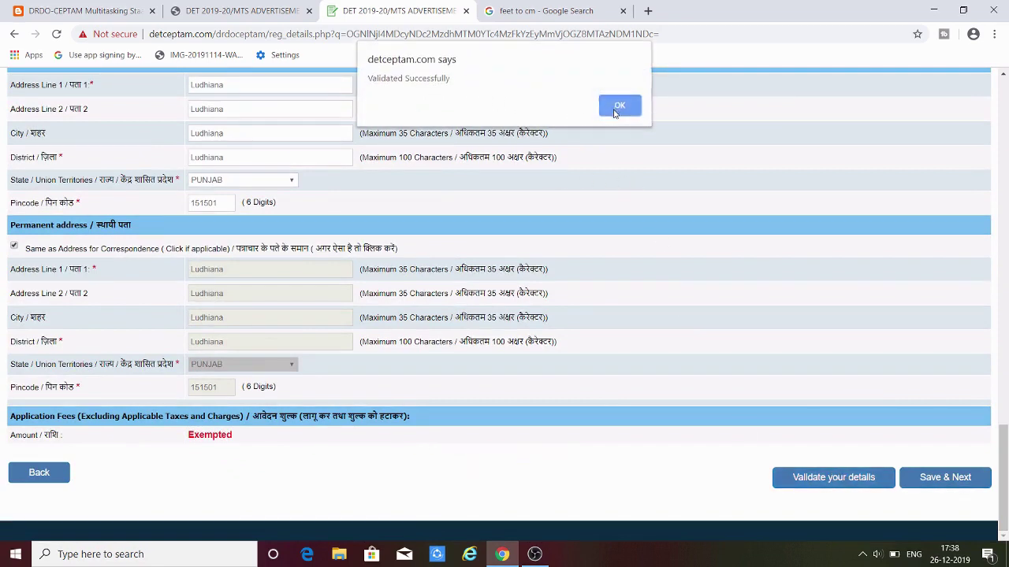
# - Use Save & Next, then continue from the failure page to the home page
pyautogui.click(946, 478)
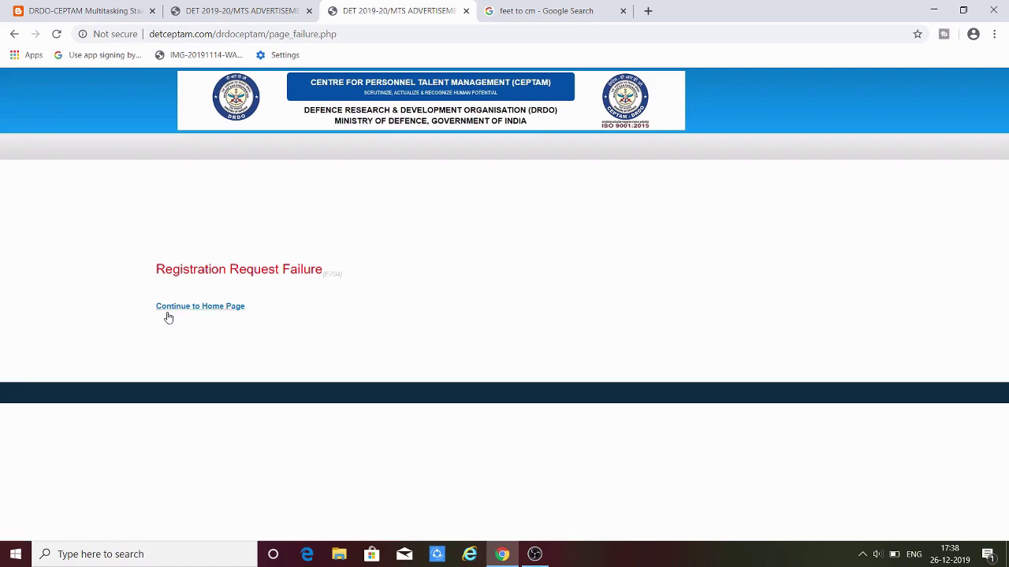
pyautogui.click(221, 308)
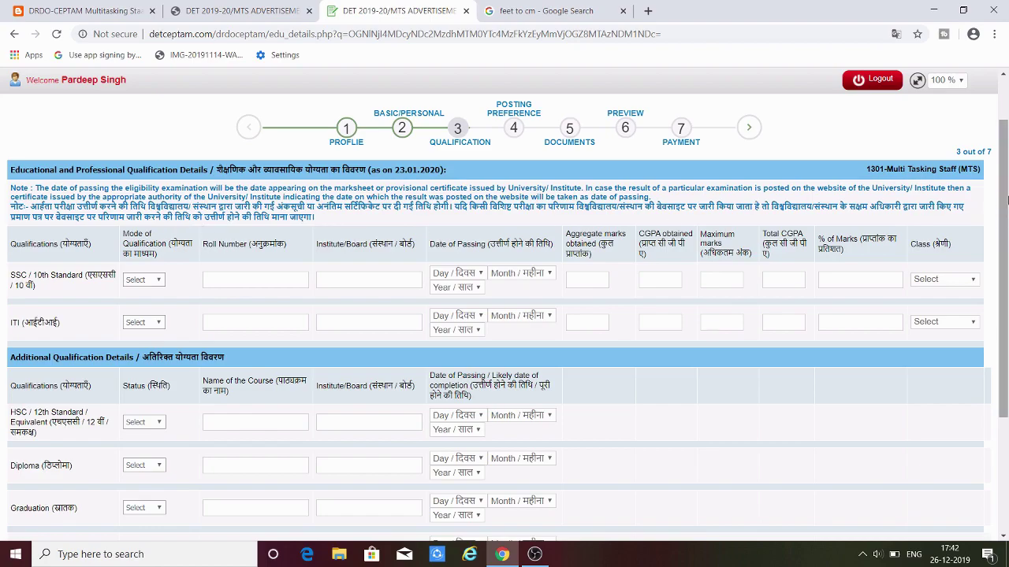
# - Set the SSC/10th row's mode to Regular, enter the roll number, and open the passing-day choices
pyautogui.moveTo(1007, 193)
pyautogui.mouseDown()
pyautogui.moveTo(1007, 268)
pyautogui.moveTo(1007, 205)
pyautogui.mouseUp()
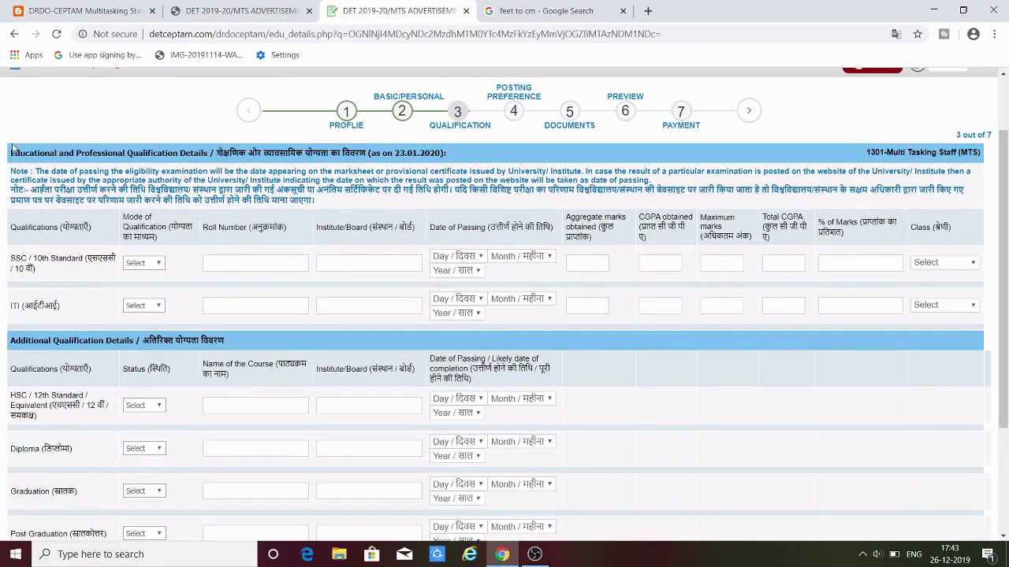
pyautogui.click(161, 265)
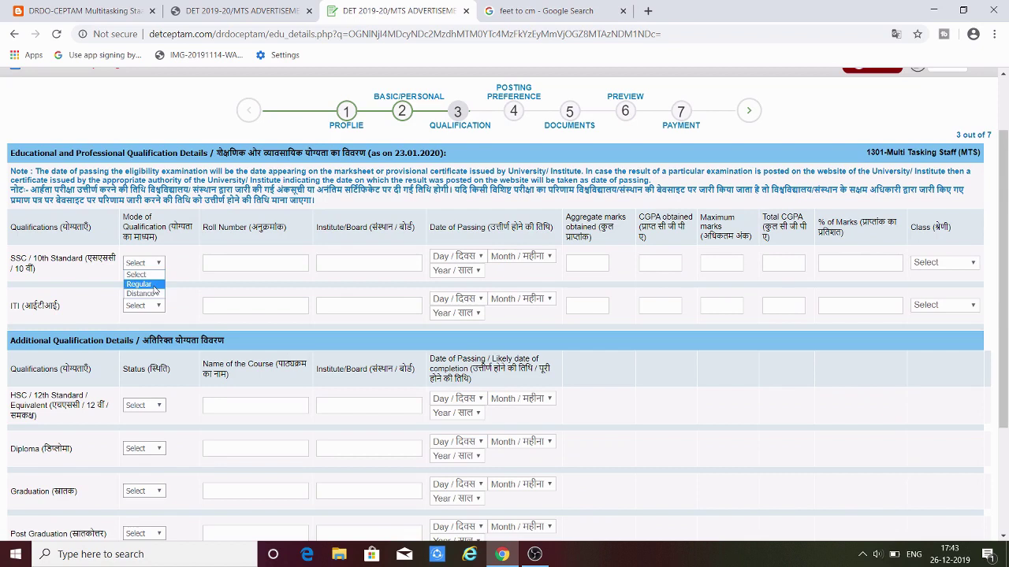
pyautogui.click(154, 285)
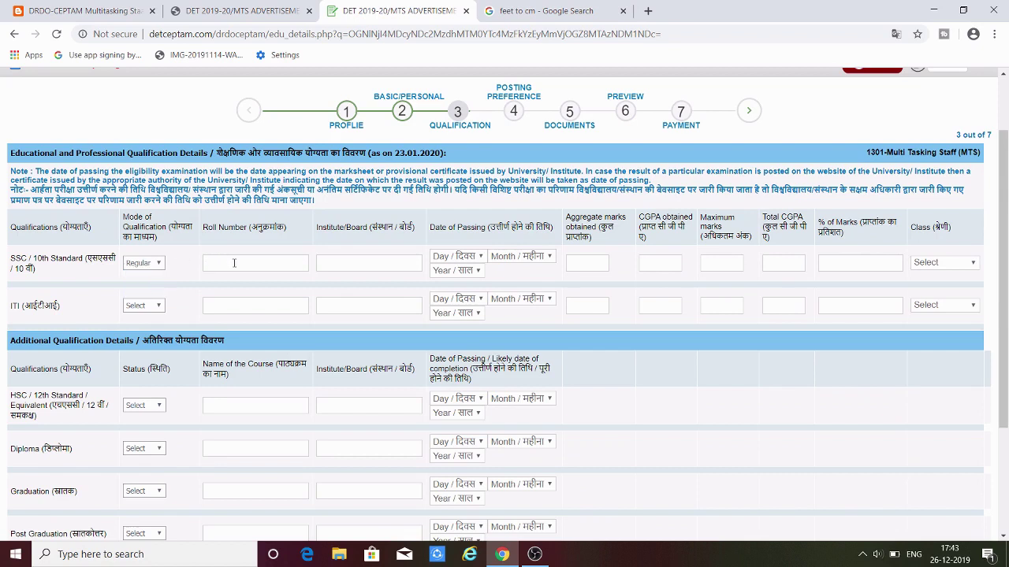
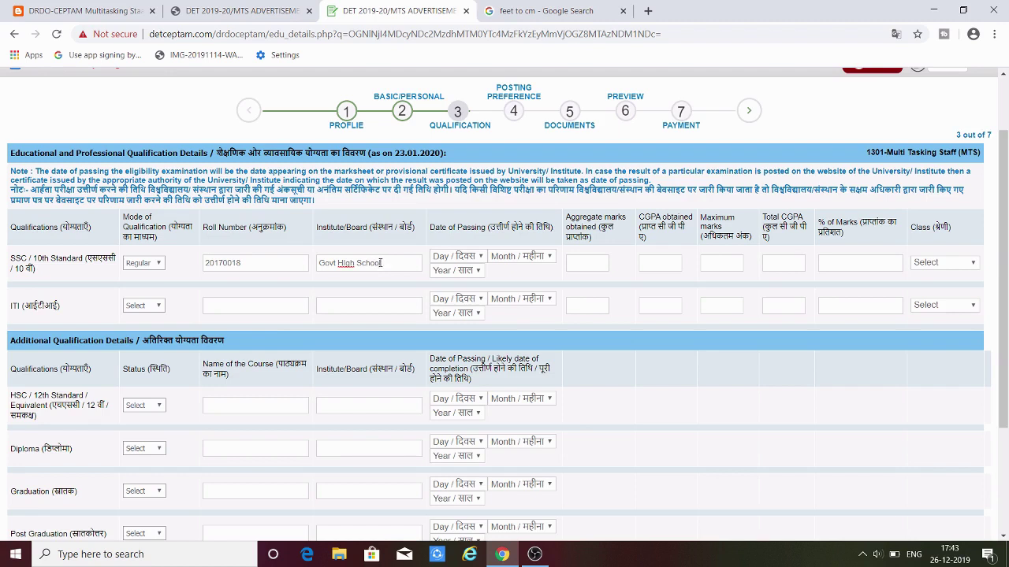
pyautogui.click(448, 258)
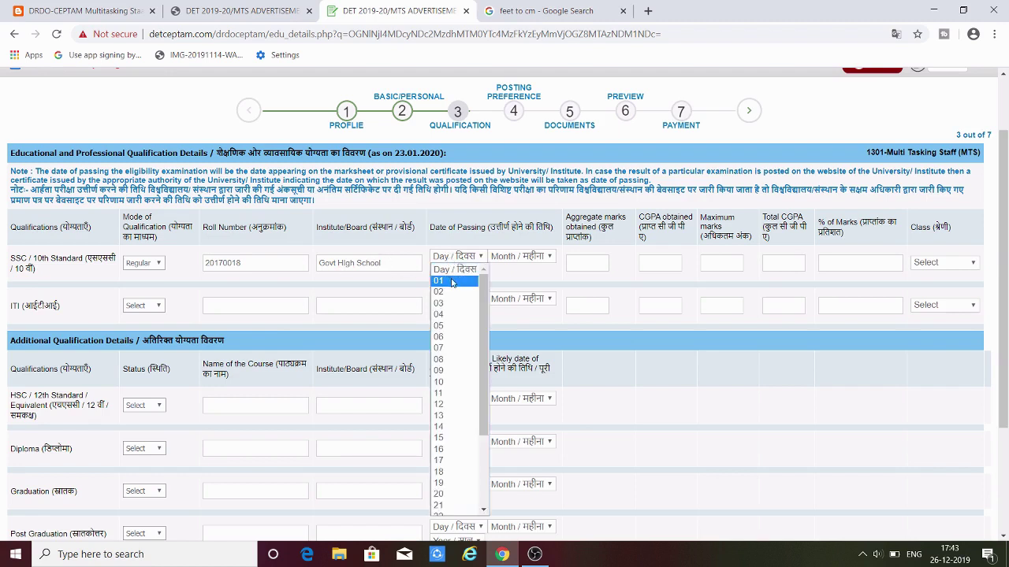